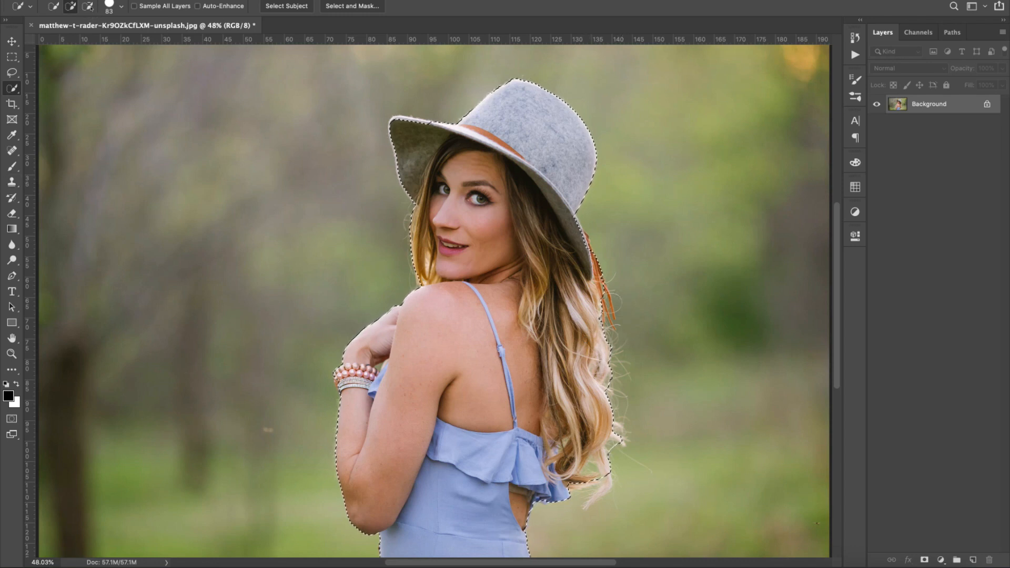
- Open Refine Edge for the woman's selection and brush along the outer hair edge below the hat brim
{"action": "key", "text": "alt"}
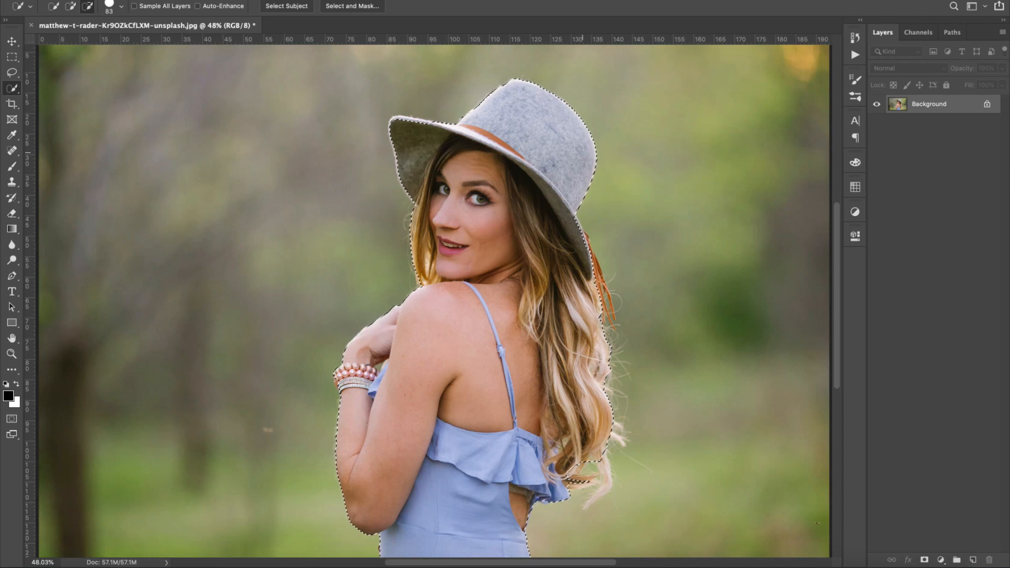
{"action": "left_click", "coordinate": [258, 0]}
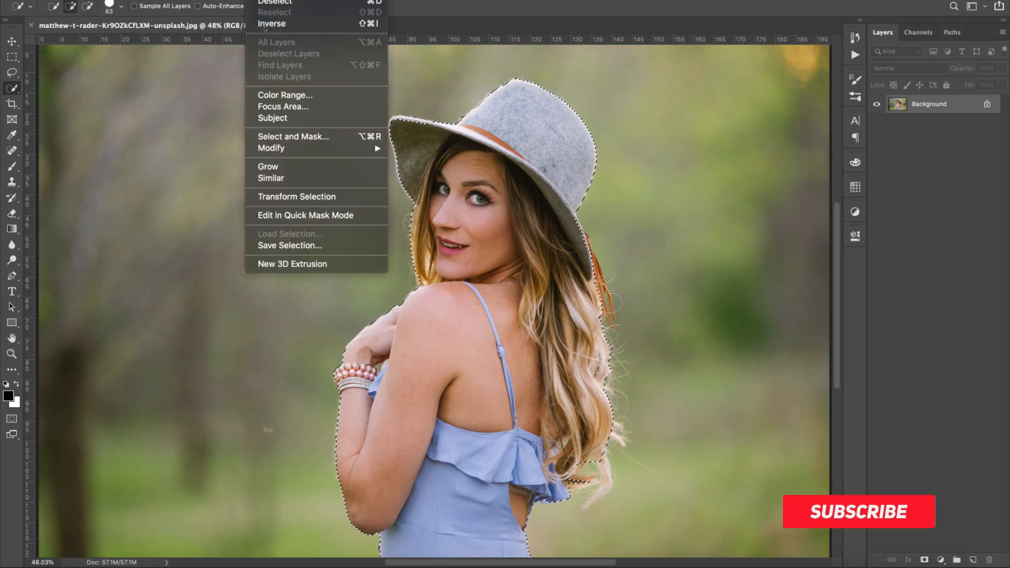
{"action": "left_click", "coordinate": [293, 137], "text": "shift"}
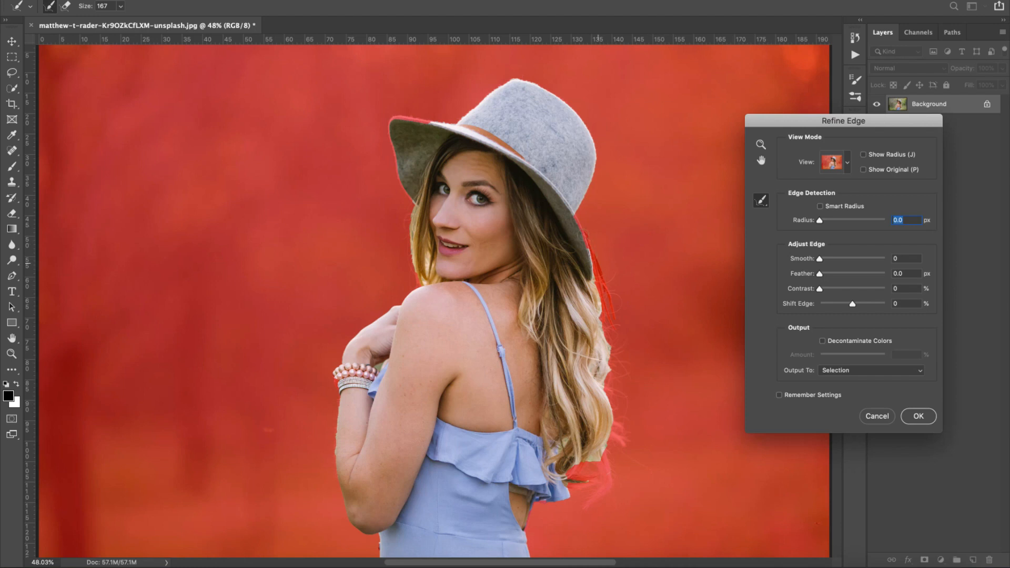
{"action": "mouse_move", "coordinate": [577, 215]}
{"action": "left_mouse_down"}
{"action": "mouse_move", "coordinate": [592, 246]}
{"action": "mouse_move", "coordinate": [589, 269]}
{"action": "mouse_move", "coordinate": [593, 240]}
{"action": "mouse_move", "coordinate": [608, 368]}
{"action": "left_mouse_up"}
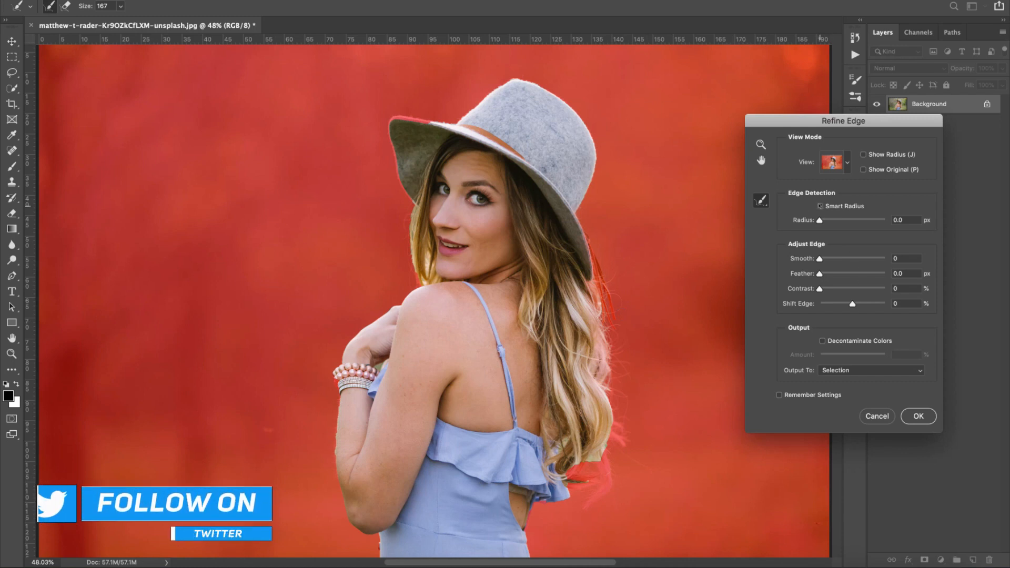
- Enable Smart Radius with a 4.1 px radius and brush over the orange hat cord and the stray hair down to its lower tips
{"action": "left_click", "coordinate": [820, 207]}
{"action": "left_click_drag", "start_coordinate": [819, 220], "coordinate": [834, 220]}
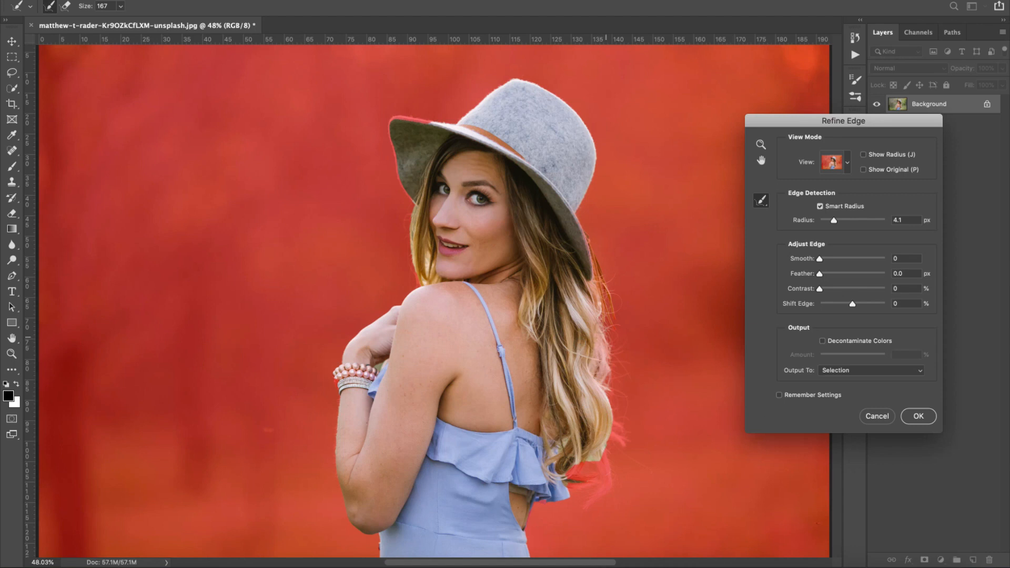
{"action": "mouse_move", "coordinate": [605, 323]}
{"action": "left_mouse_down"}
{"action": "mouse_move", "coordinate": [619, 450]}
{"action": "mouse_move", "coordinate": [626, 358]}
{"action": "mouse_move", "coordinate": [592, 287]}
{"action": "left_mouse_up"}
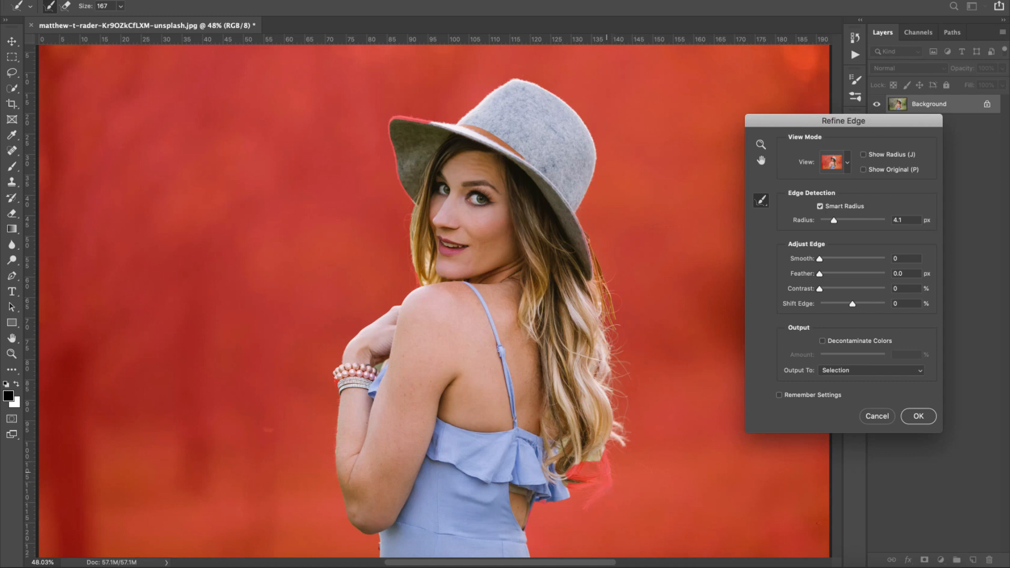
{"action": "mouse_move", "coordinate": [608, 448]}
{"action": "left_mouse_down"}
{"action": "mouse_move", "coordinate": [645, 474]}
{"action": "mouse_move", "coordinate": [614, 454]}
{"action": "mouse_move", "coordinate": [604, 498]}
{"action": "mouse_move", "coordinate": [579, 489]}
{"action": "mouse_move", "coordinate": [579, 474]}
{"action": "mouse_move", "coordinate": [578, 496]}
{"action": "mouse_move", "coordinate": [599, 490]}
{"action": "left_mouse_up"}
{"action": "left_click", "coordinate": [587, 505]}
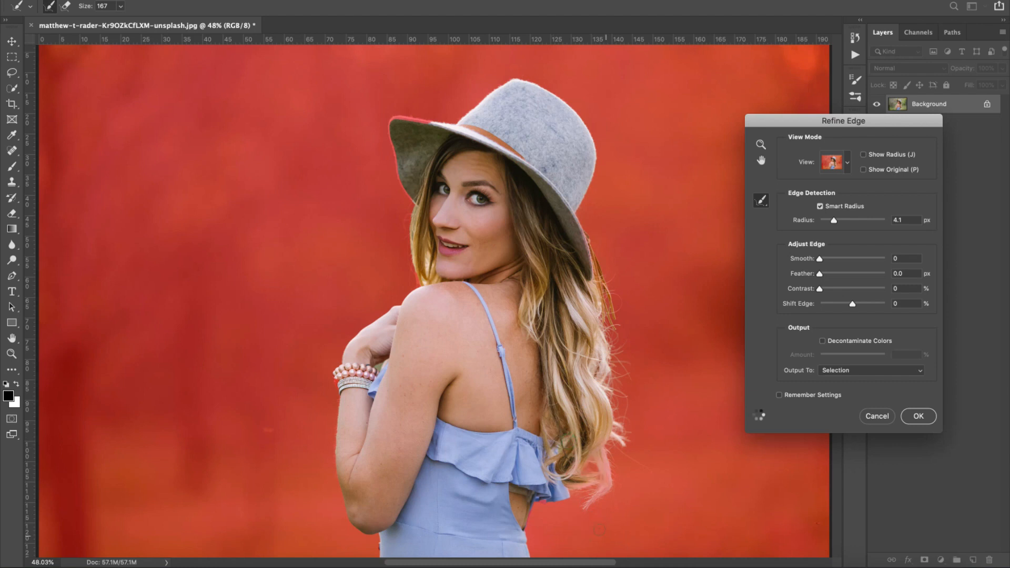
- Refine the selection edge along the dress, the arm and around the hat, and apply the refinement
{"action": "left_click_drag", "start_coordinate": [532, 507], "coordinate": [520, 536]}
{"action": "mouse_move", "coordinate": [374, 538]}
{"action": "left_mouse_down"}
{"action": "mouse_move", "coordinate": [372, 553]}
{"action": "mouse_move", "coordinate": [332, 476]}
{"action": "mouse_move", "coordinate": [339, 398]}
{"action": "left_mouse_up"}
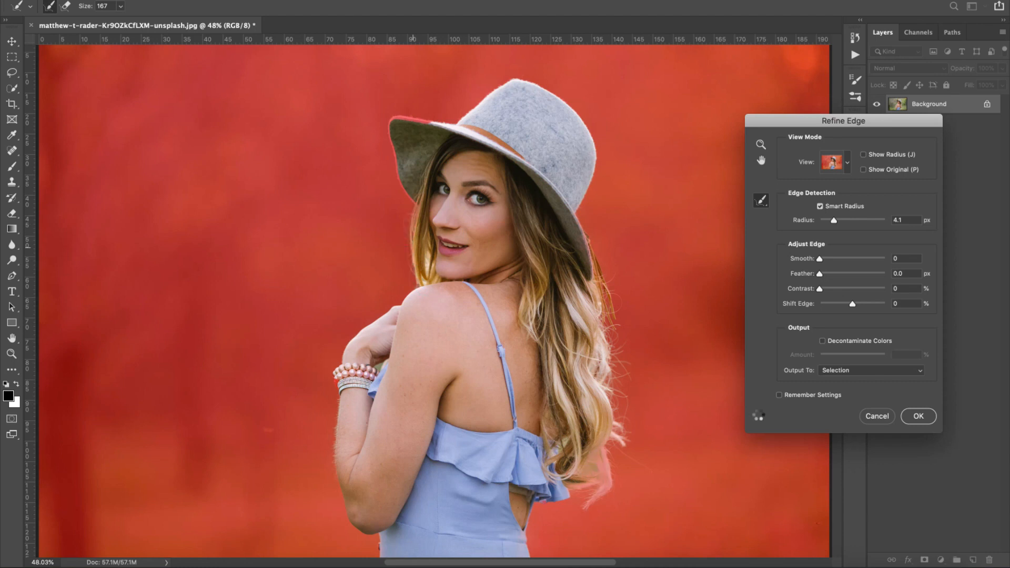
{"action": "mouse_move", "coordinate": [437, 114]}
{"action": "left_mouse_down"}
{"action": "mouse_move", "coordinate": [392, 127]}
{"action": "mouse_move", "coordinate": [393, 158]}
{"action": "mouse_move", "coordinate": [413, 204]}
{"action": "left_mouse_up"}
{"action": "mouse_move", "coordinate": [459, 101]}
{"action": "left_mouse_down"}
{"action": "mouse_move", "coordinate": [510, 77]}
{"action": "mouse_move", "coordinate": [556, 100]}
{"action": "mouse_move", "coordinate": [582, 136]}
{"action": "mouse_move", "coordinate": [587, 168]}
{"action": "mouse_move", "coordinate": [582, 214]}
{"action": "left_mouse_up"}
{"action": "key", "text": "Return"}
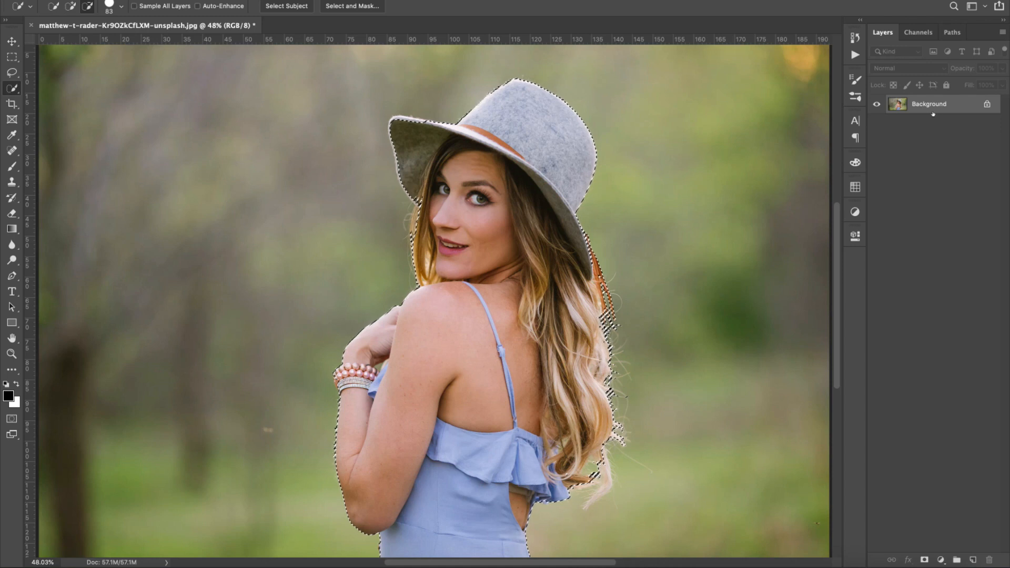
- Duplicate the Background layer, mask the copy with the refined selection, and hide the original Background layer
{"action": "left_click_drag", "start_coordinate": [932, 108], "coordinate": [973, 560]}
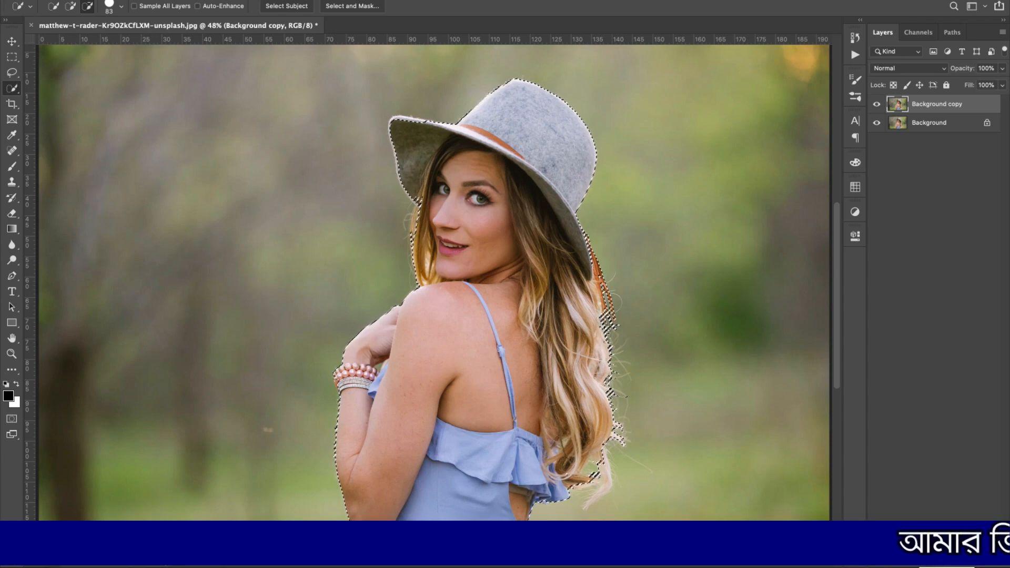
{"action": "left_click", "coordinate": [921, 560]}
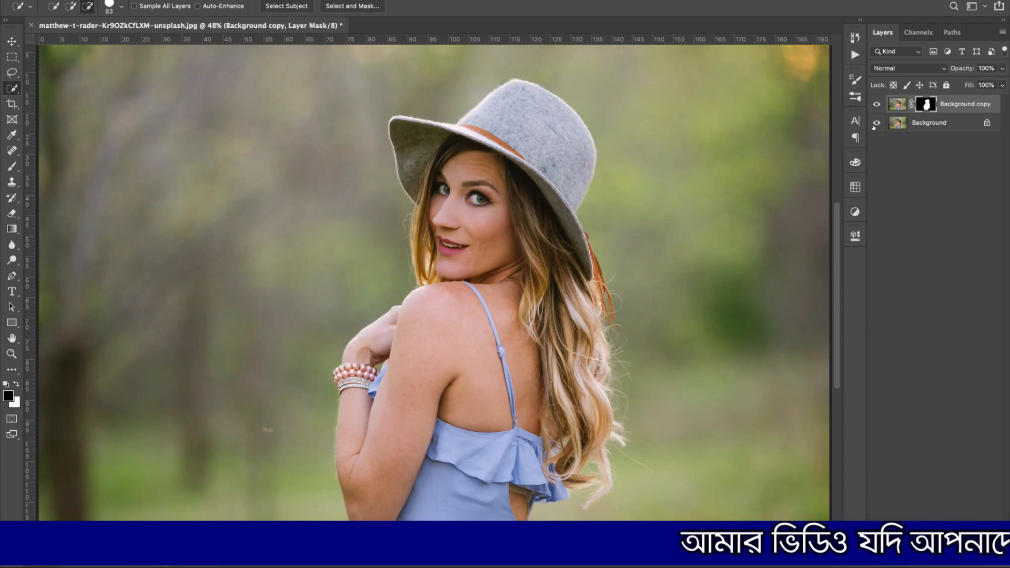
{"action": "left_click", "coordinate": [877, 123]}
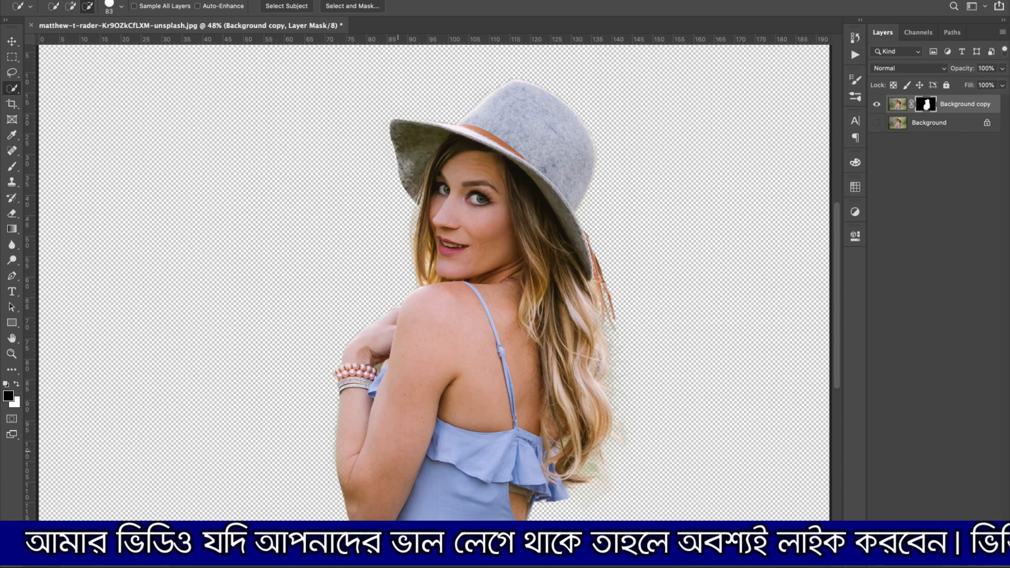
- Paint white on the layer mask with a 250 px soft brush to restore the hat brim beside the face
{"action": "left_click", "coordinate": [5, 354]}
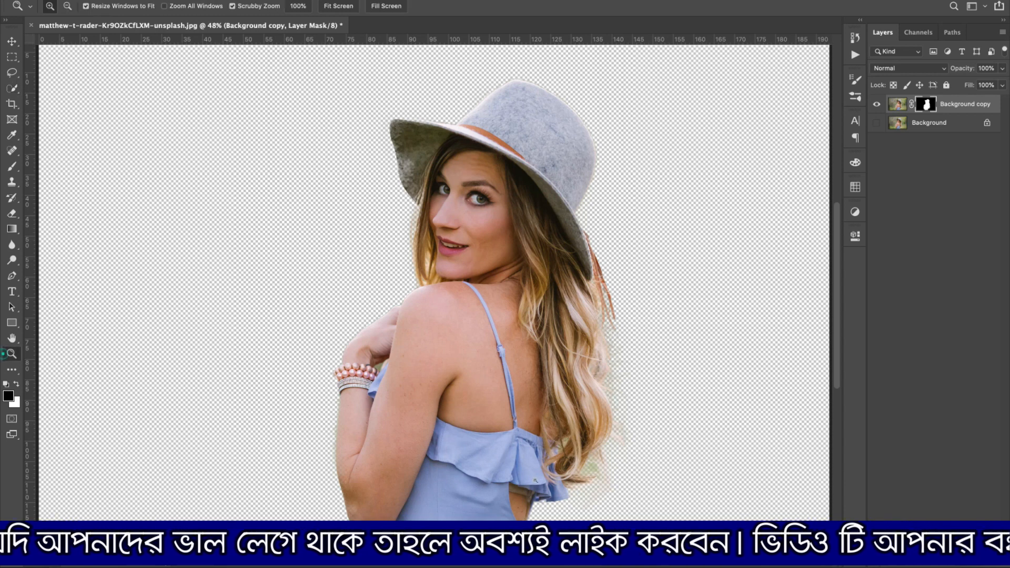
{"action": "left_click_drag", "start_coordinate": [548, 470], "coordinate": [550, 472]}
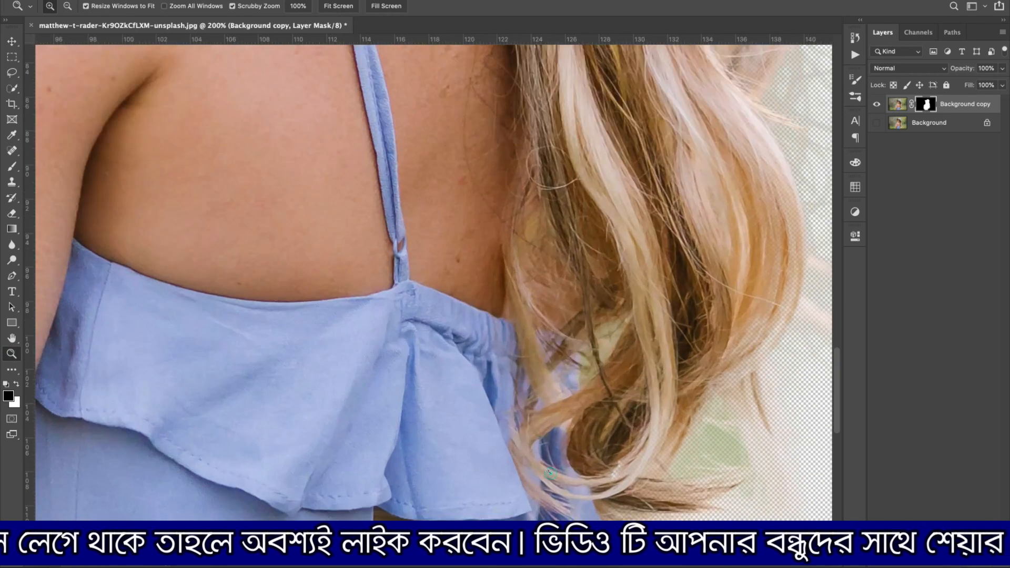
{"action": "scroll", "coordinate": [715, 478], "scroll_direction": "down", "scroll_amount": 5}
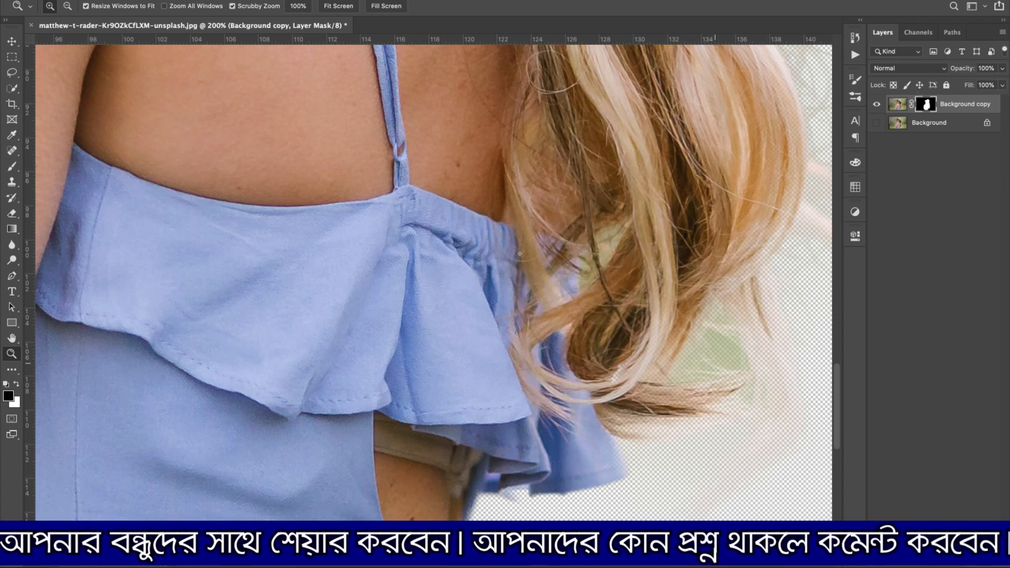
{"action": "left_click", "coordinate": [333, 7]}
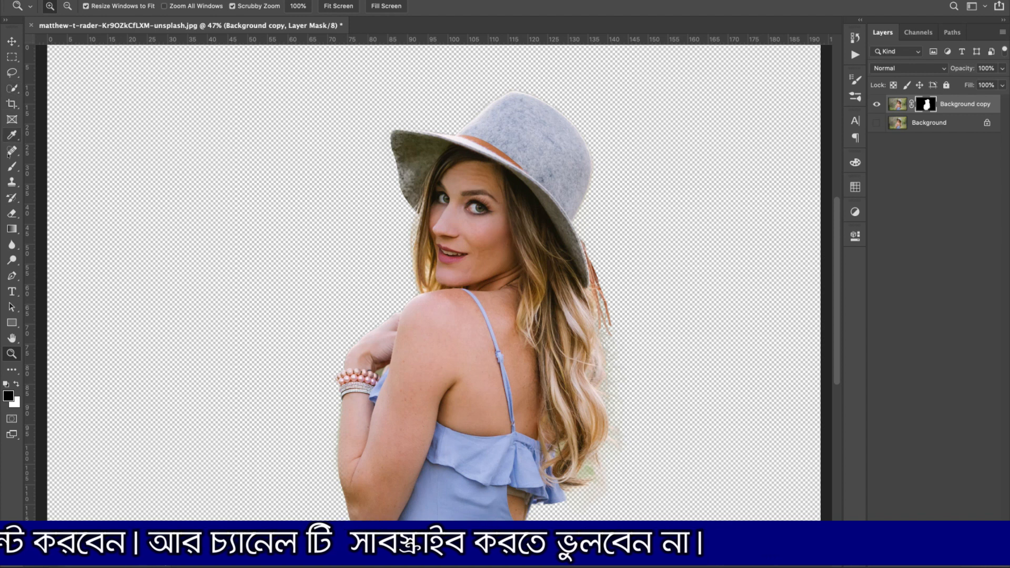
{"action": "left_click", "coordinate": [11, 166]}
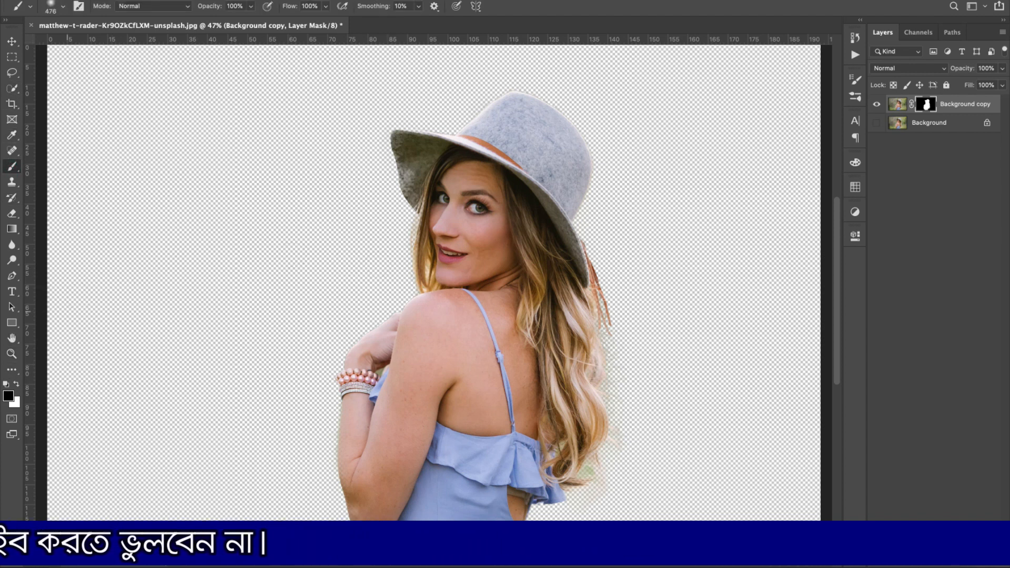
{"action": "key", "text": "x"}
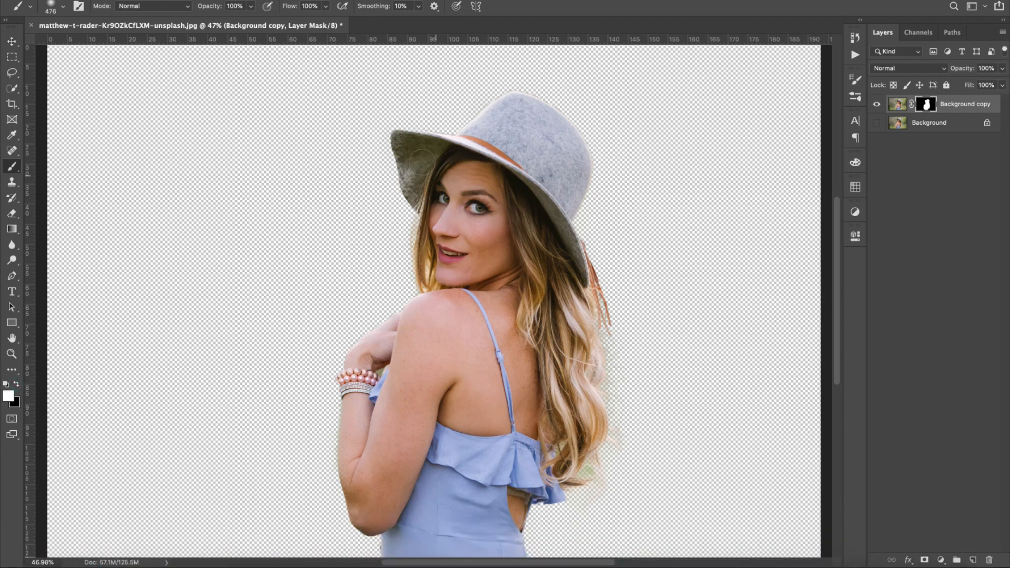
{"action": "key", "text": "bracketleft"}
{"action": "left_click_drag", "start_coordinate": [405, 143], "coordinate": [418, 190]}
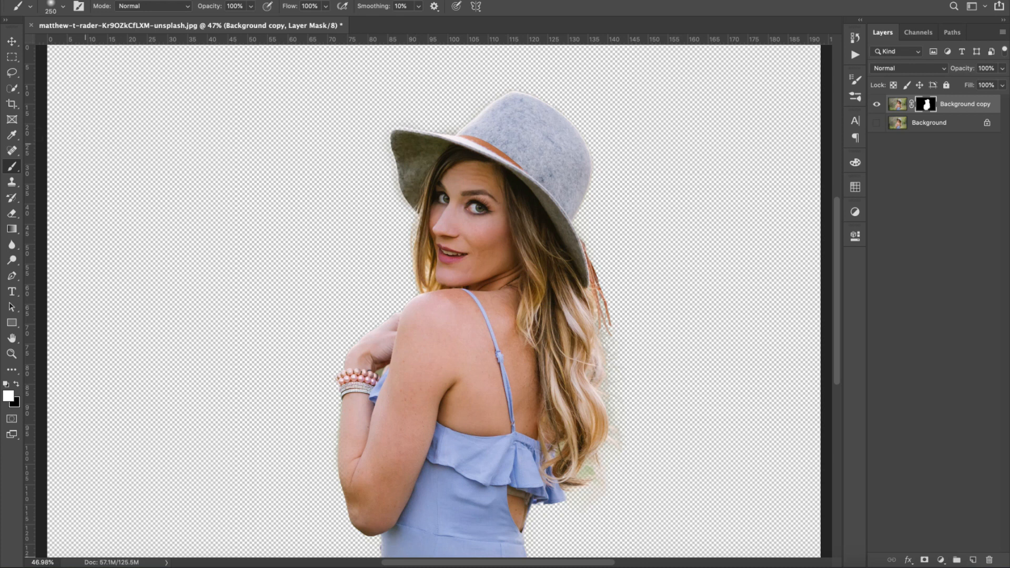
- Add a white (ffffff) Solid Color fill layer directly above the Background layer, beneath the cut-out woman
{"action": "left_click", "coordinate": [12, 41]}
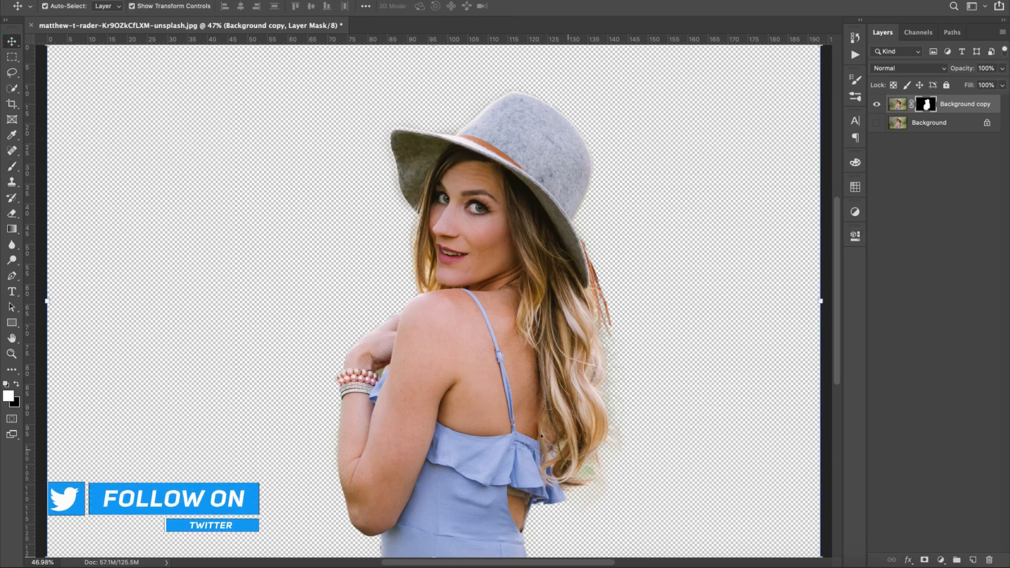
{"action": "left_click", "coordinate": [920, 122]}
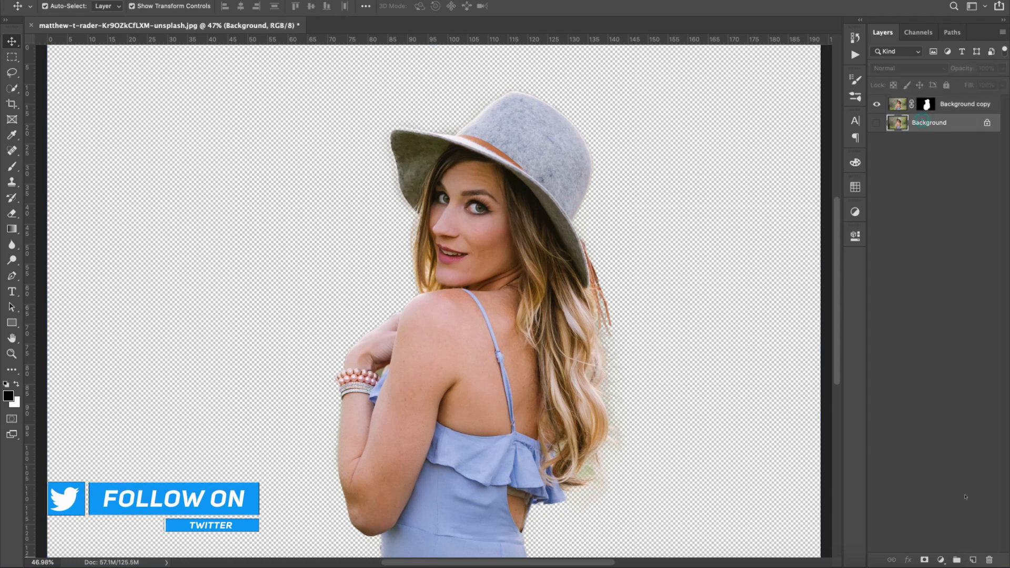
{"action": "left_click", "coordinate": [941, 560]}
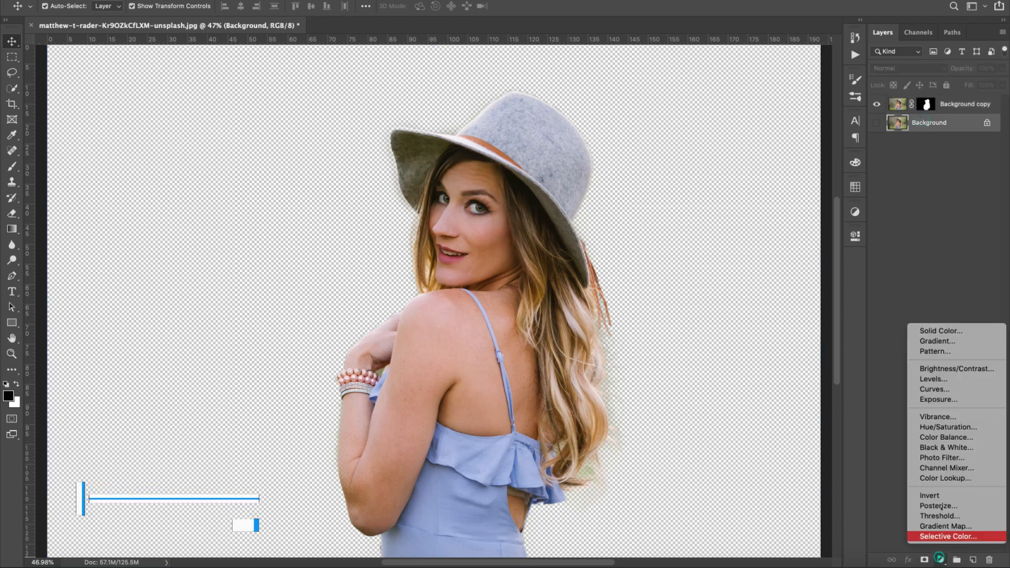
{"action": "left_click", "coordinate": [922, 331]}
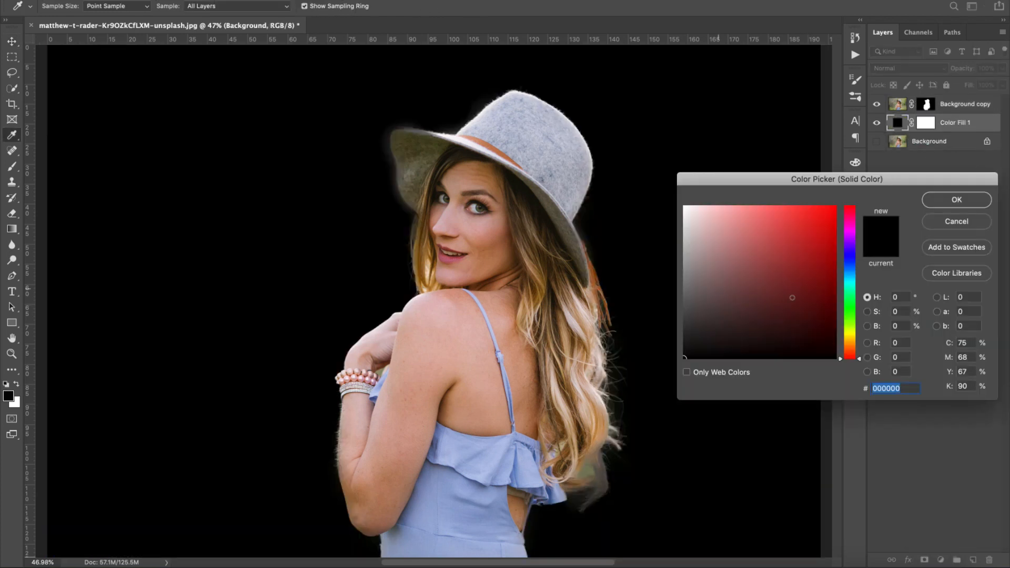
{"action": "left_click_drag", "start_coordinate": [793, 297], "coordinate": [685, 207]}
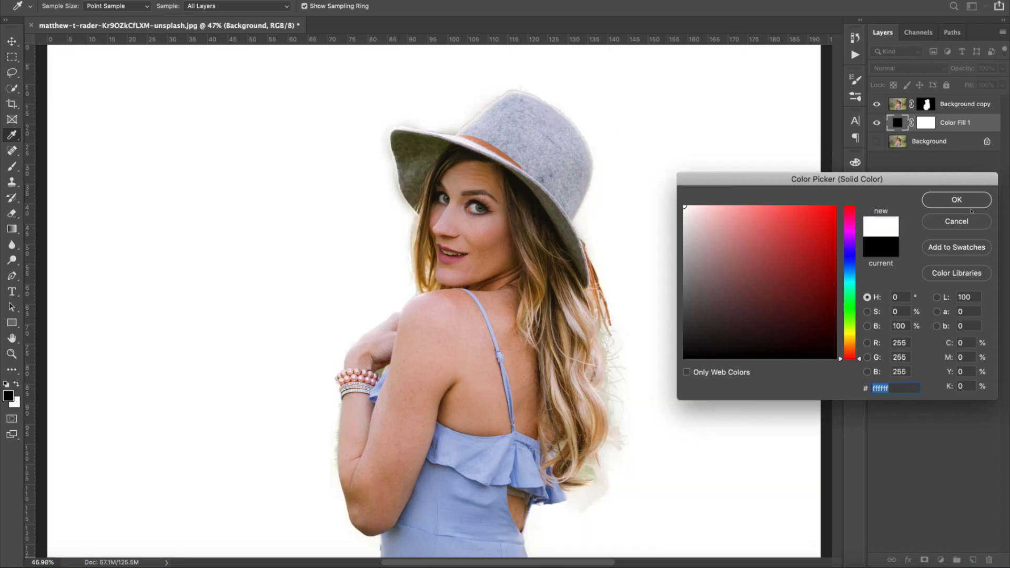
{"action": "left_click", "coordinate": [967, 201]}
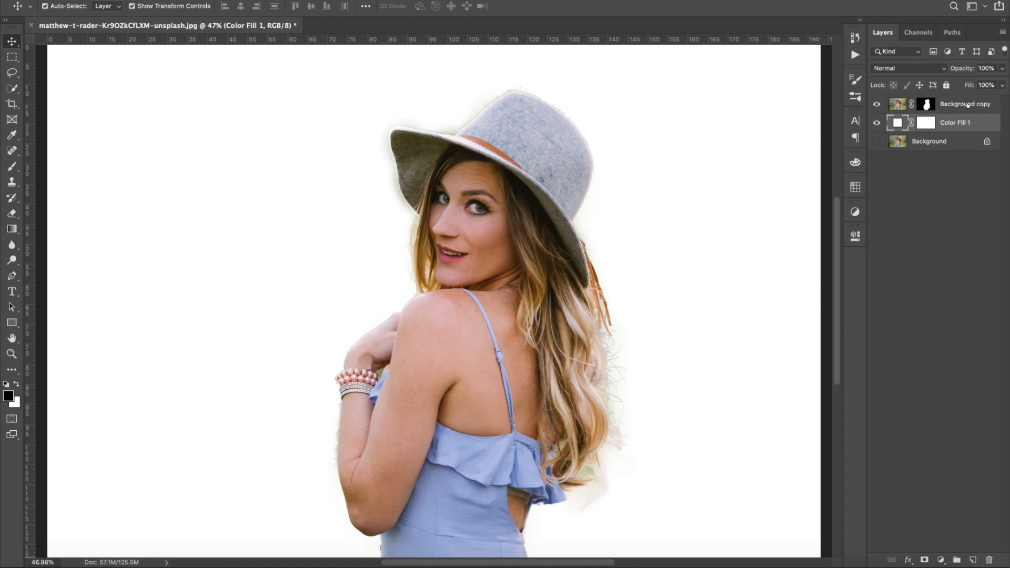
- Add the white Gotham Ultra text "BOLD" above the Background copy layer, one letter per line, starting over the hat
{"action": "left_click", "coordinate": [956, 105]}
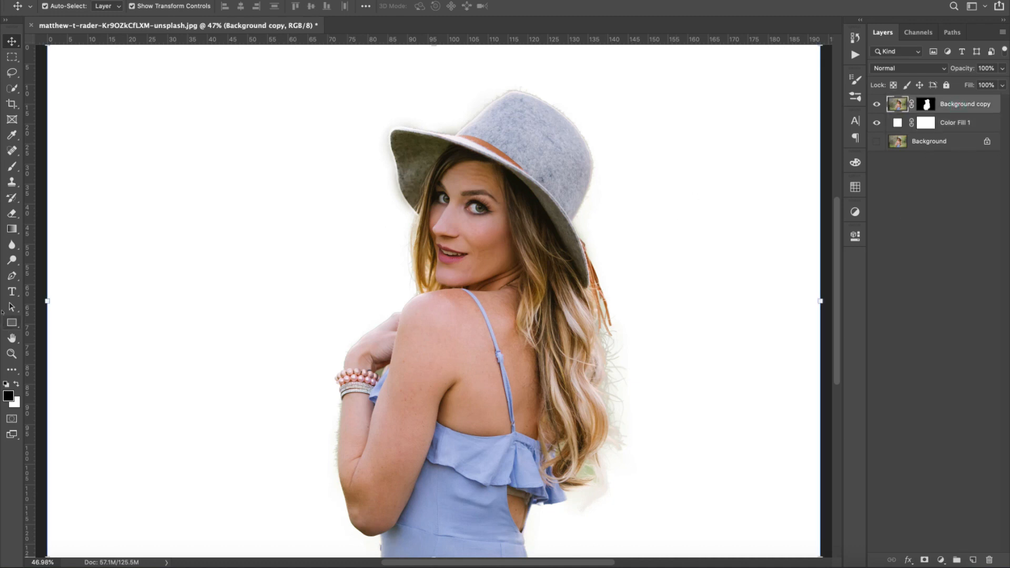
{"action": "left_click", "coordinate": [11, 292]}
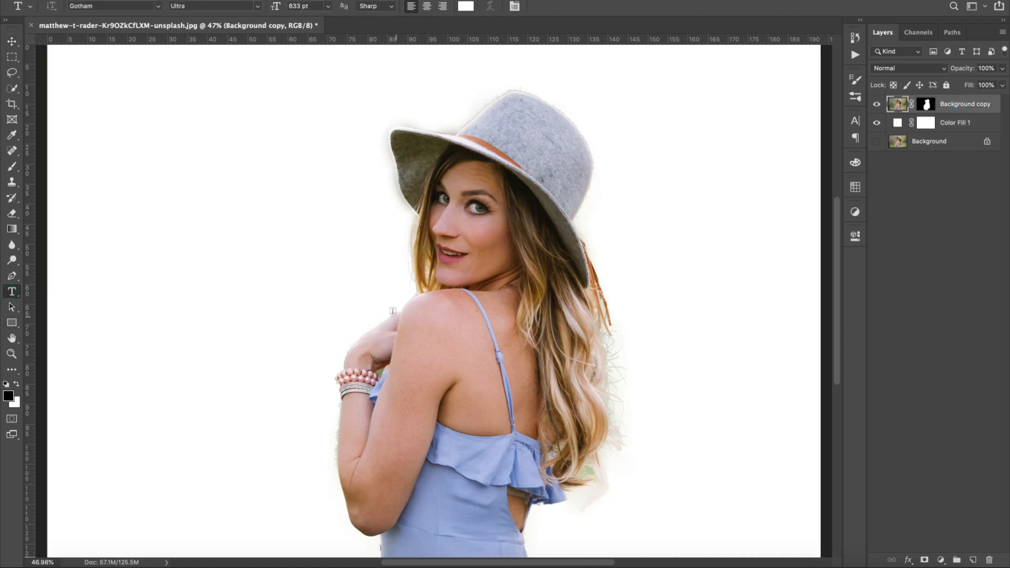
{"action": "left_click", "coordinate": [527, 185]}
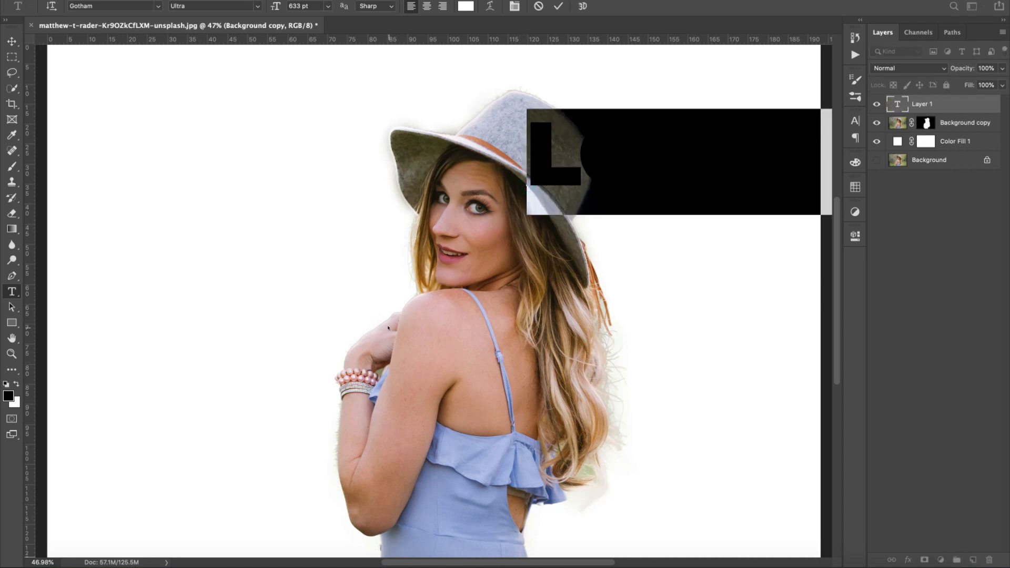
{"action": "type", "text": "B"}
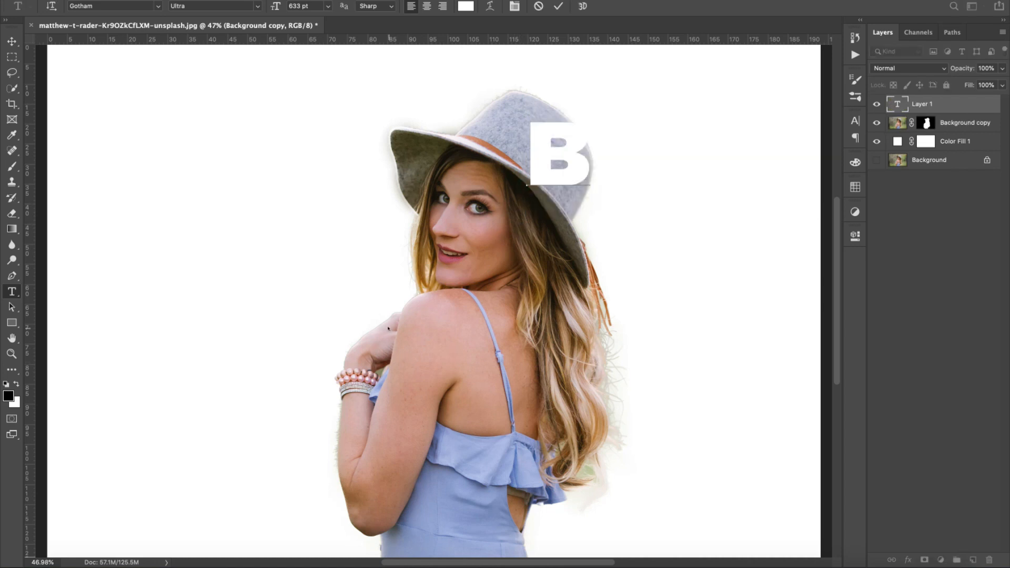
{"action": "type", "text": "OL"}
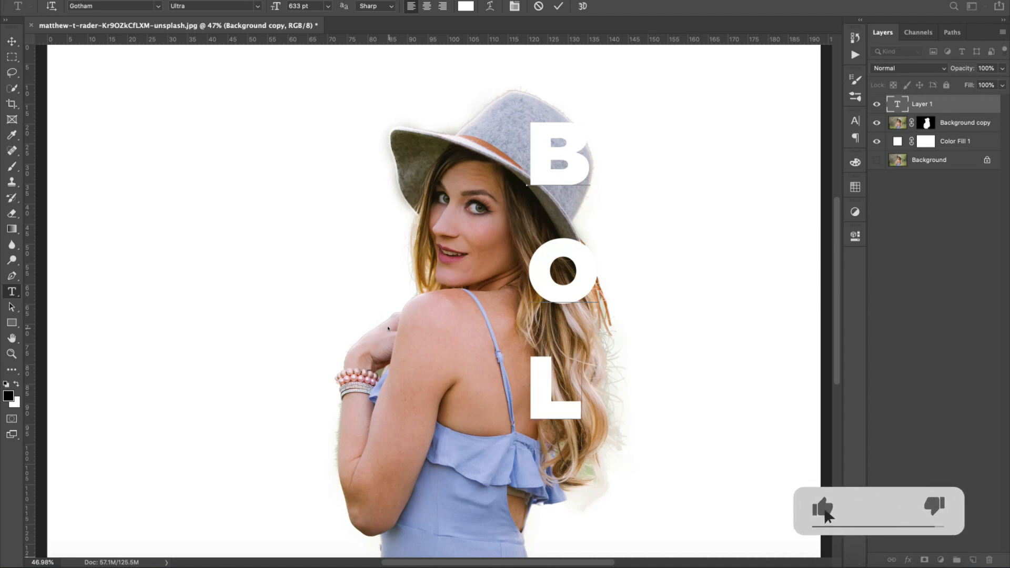
{"action": "type", "text": "D"}
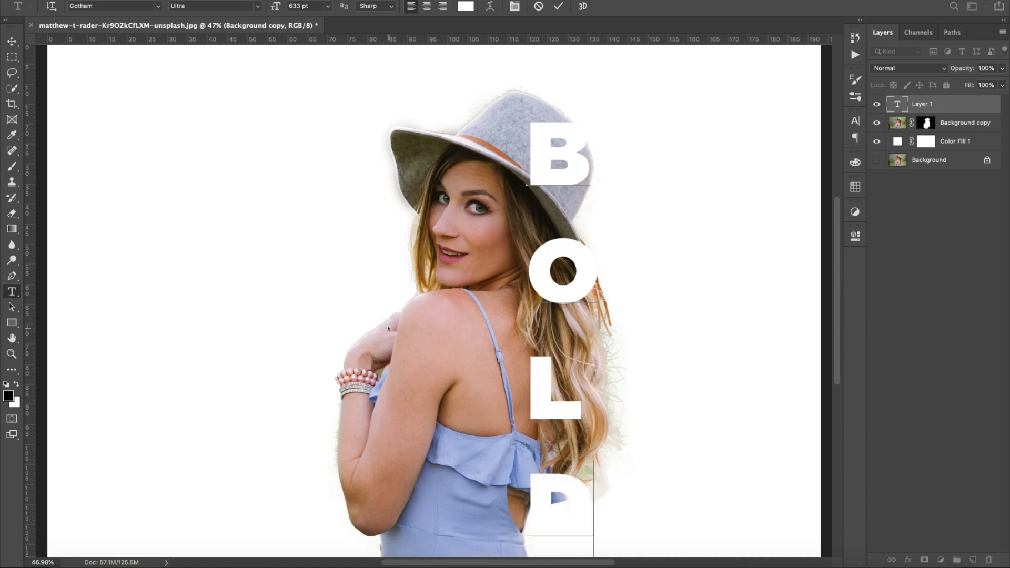
- Set the whole BOLD text to a font size of 811 pt with 820 pt leading
{"action": "key", "text": "ctrl+a"}
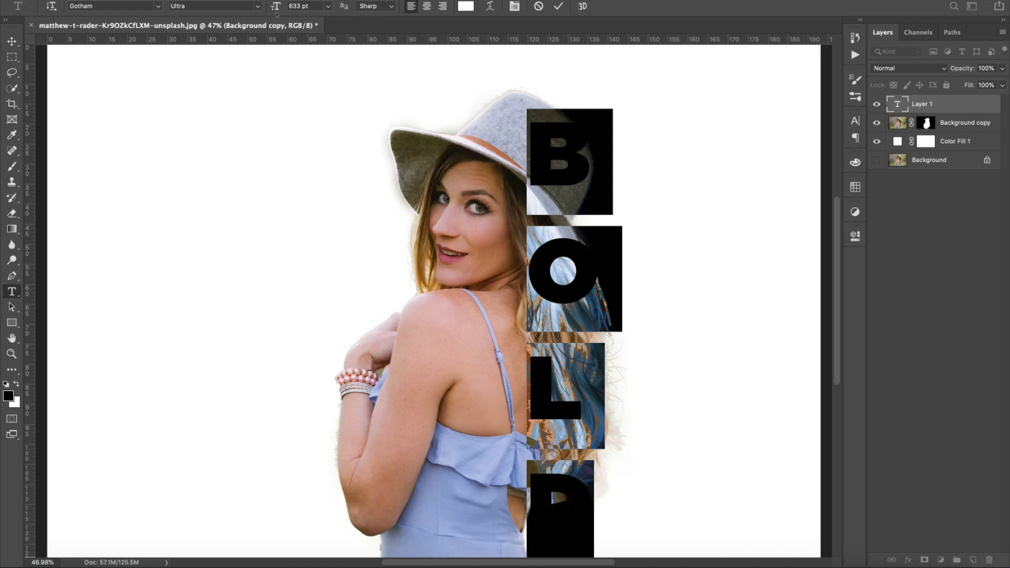
{"action": "left_click_drag", "start_coordinate": [276, 7], "coordinate": [382, 6]}
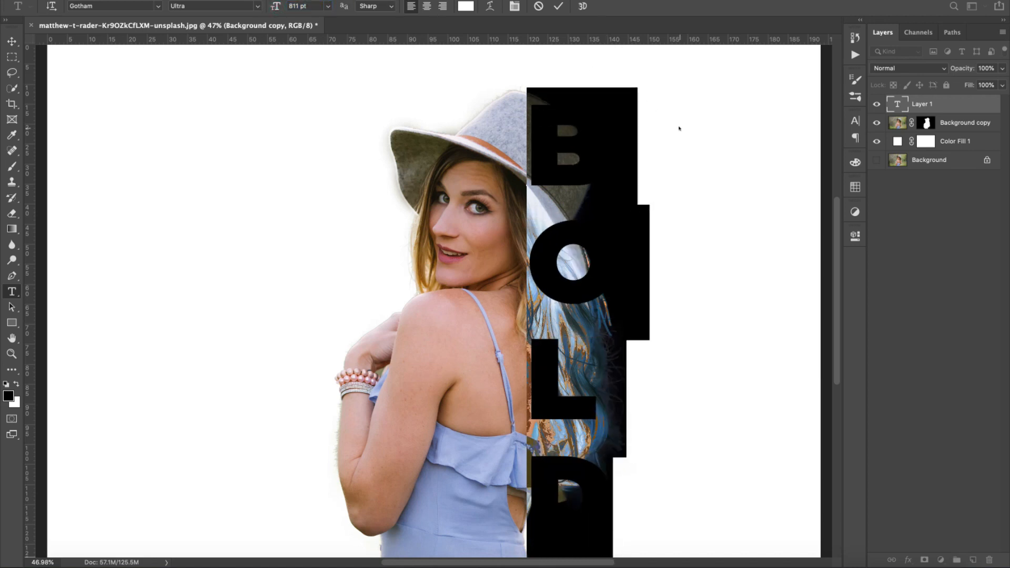
{"action": "left_click", "coordinate": [855, 120]}
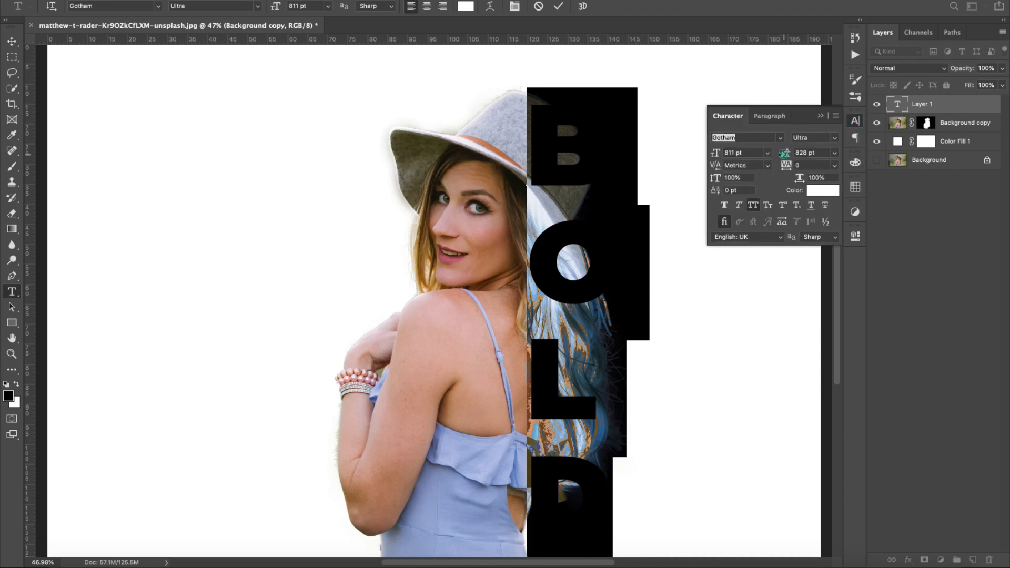
{"action": "mouse_move", "coordinate": [783, 153]}
{"action": "left_mouse_down"}
{"action": "mouse_move", "coordinate": [723, 159]}
{"action": "mouse_move", "coordinate": [777, 153]}
{"action": "left_mouse_up"}
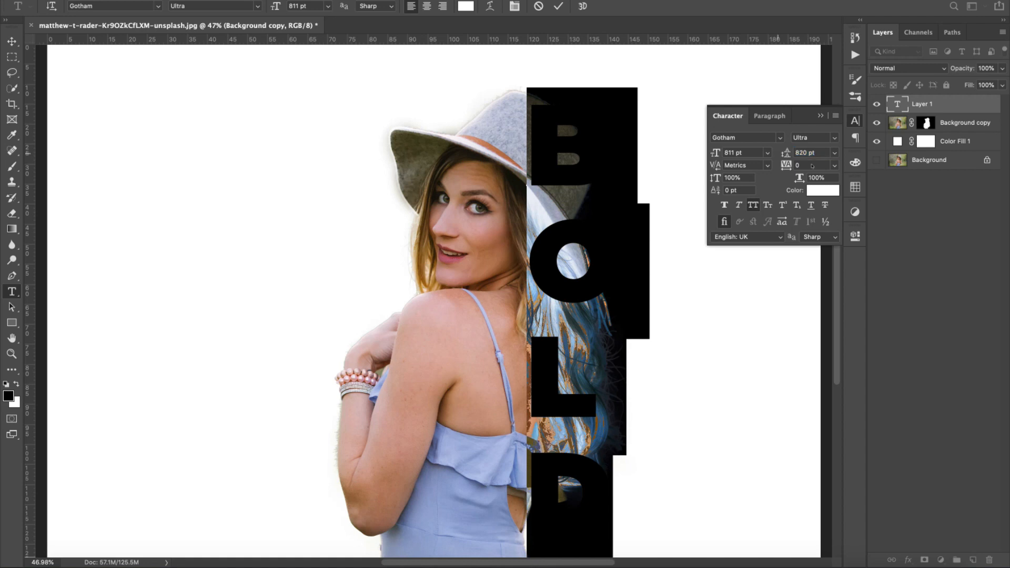
- Recolor the BOLD text black (000000) and commit the text edit
{"action": "left_click", "coordinate": [820, 115]}
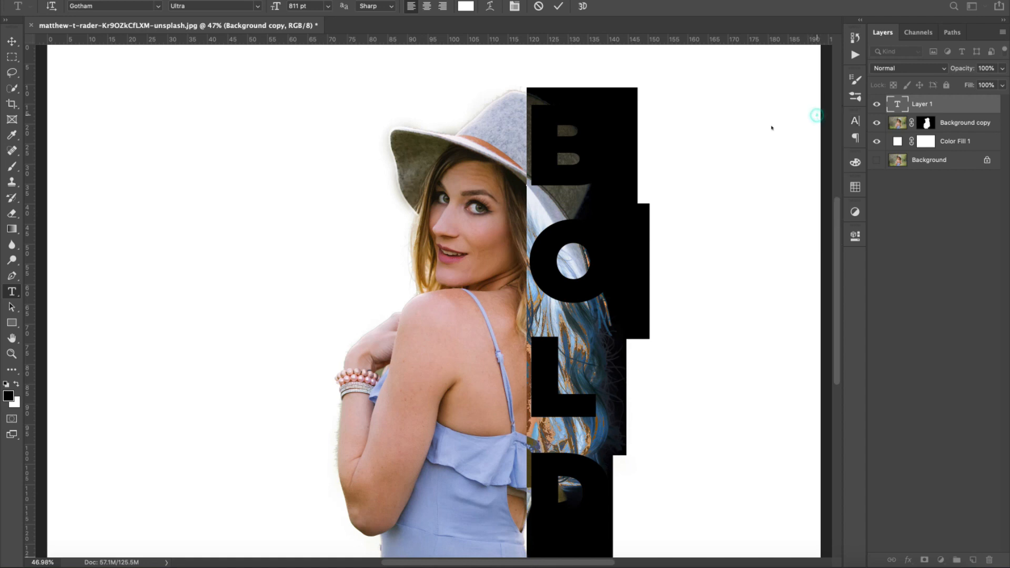
{"action": "left_click", "coordinate": [558, 6]}
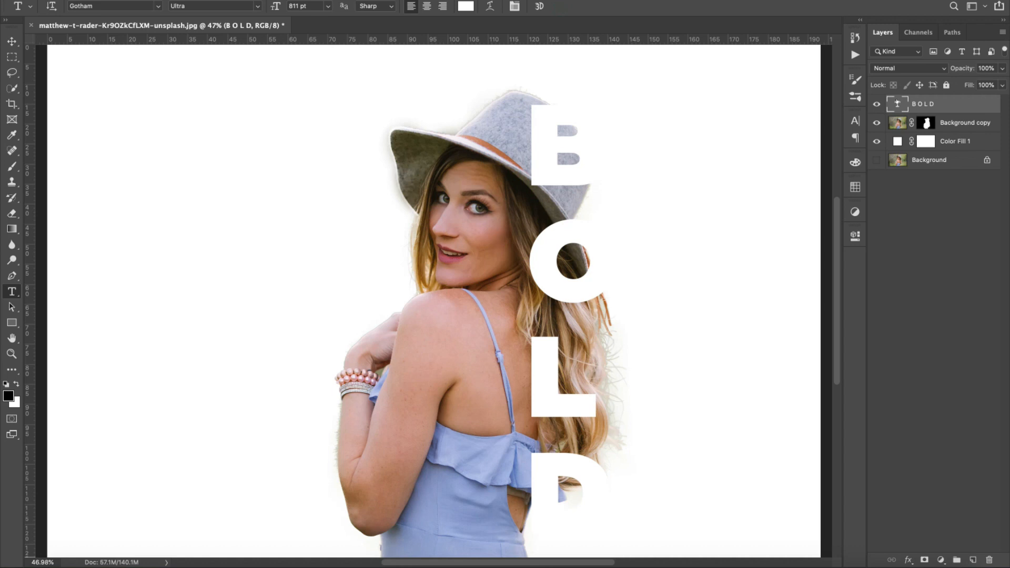
{"action": "key", "text": "Return"}
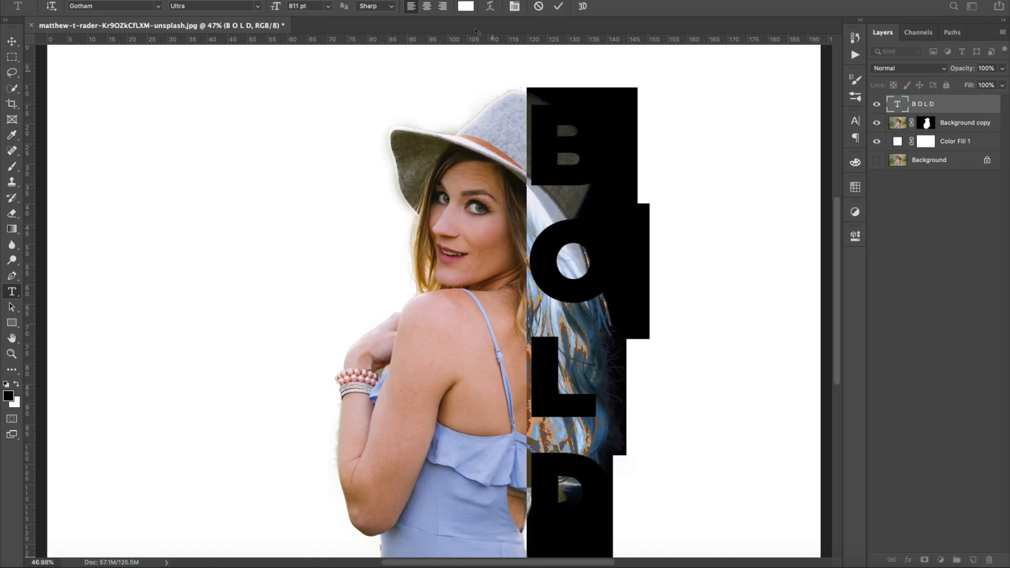
{"action": "left_click", "coordinate": [466, 6]}
{"action": "left_click", "coordinate": [686, 358]}
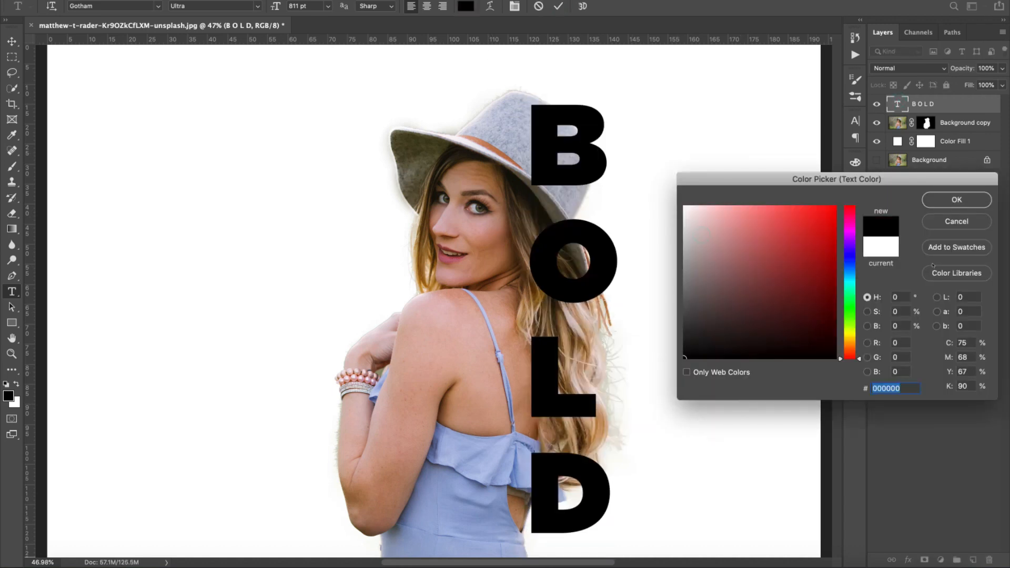
{"action": "left_click", "coordinate": [957, 200]}
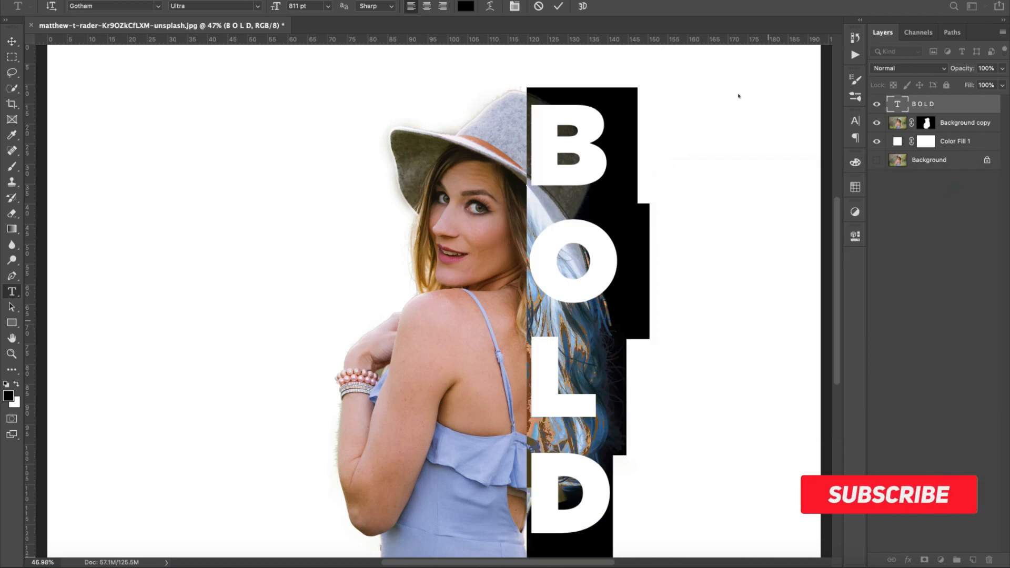
{"action": "left_click", "coordinate": [559, 6]}
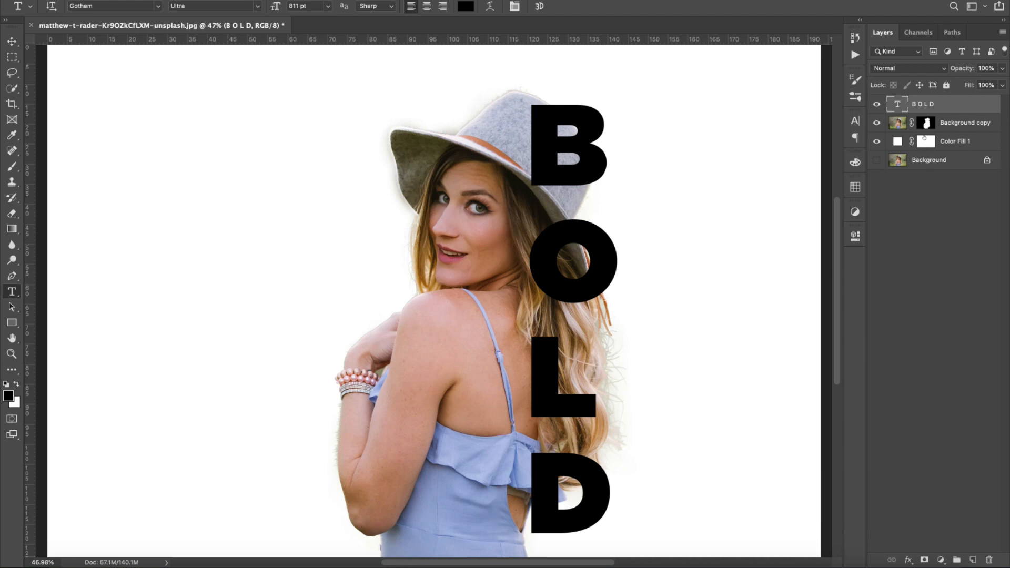
- Duplicate the Background copy layer and place the duplicate beneath the Color Fill 1 layer
{"action": "left_click", "coordinate": [953, 123]}
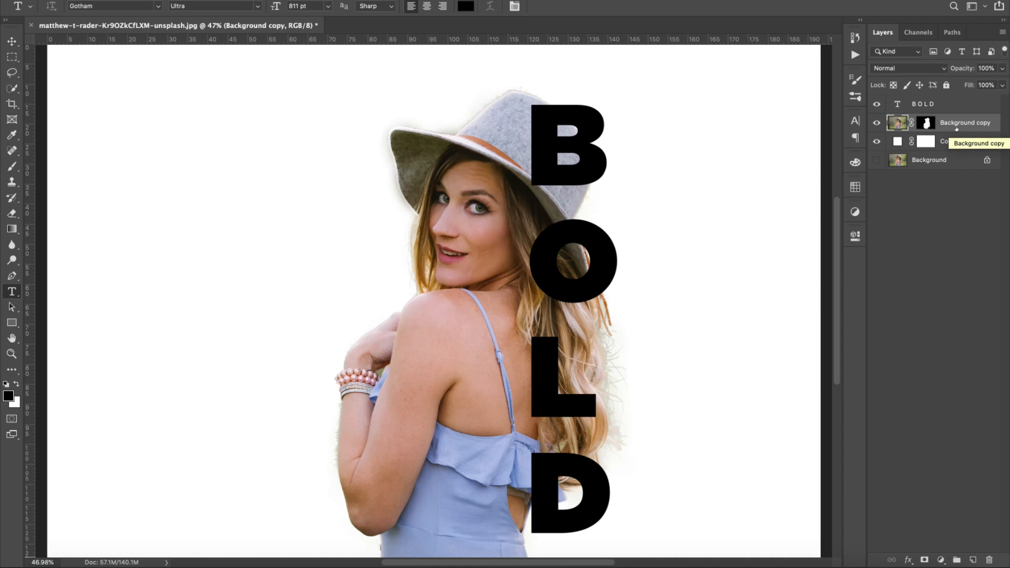
{"action": "left_click_drag", "start_coordinate": [957, 126], "coordinate": [973, 560]}
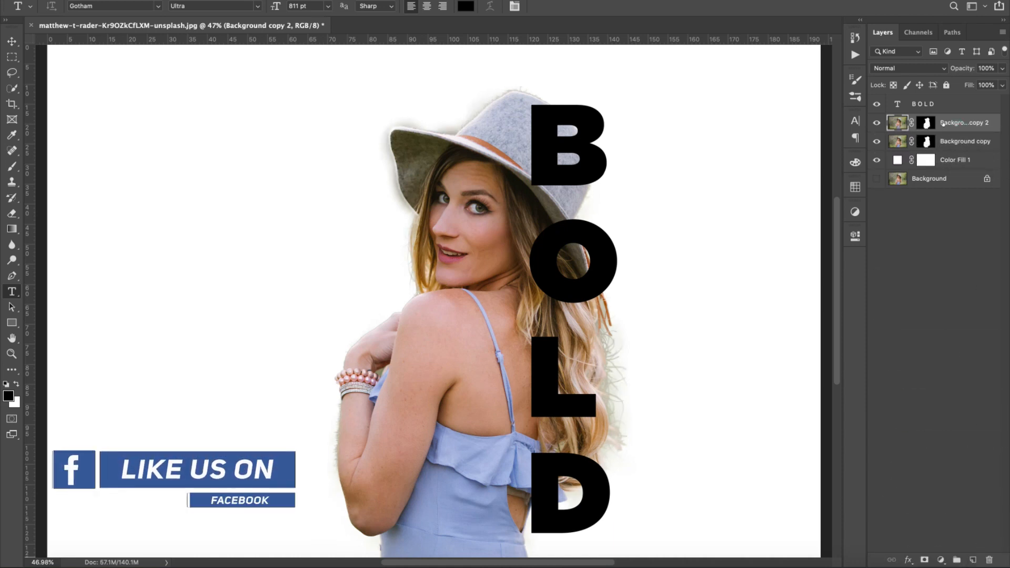
{"action": "left_click_drag", "start_coordinate": [941, 120], "coordinate": [936, 169]}
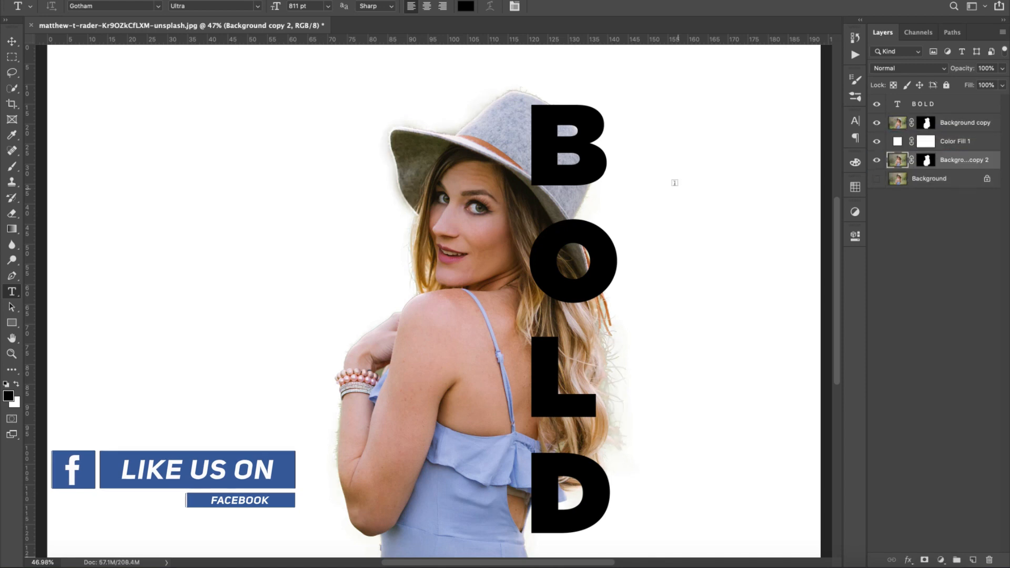
- With the Background copy mask active, make a tall rectangular selection from inside the letters' vertical stems outward past the hair, spanning all of BOLD
{"action": "left_click", "coordinate": [927, 123]}
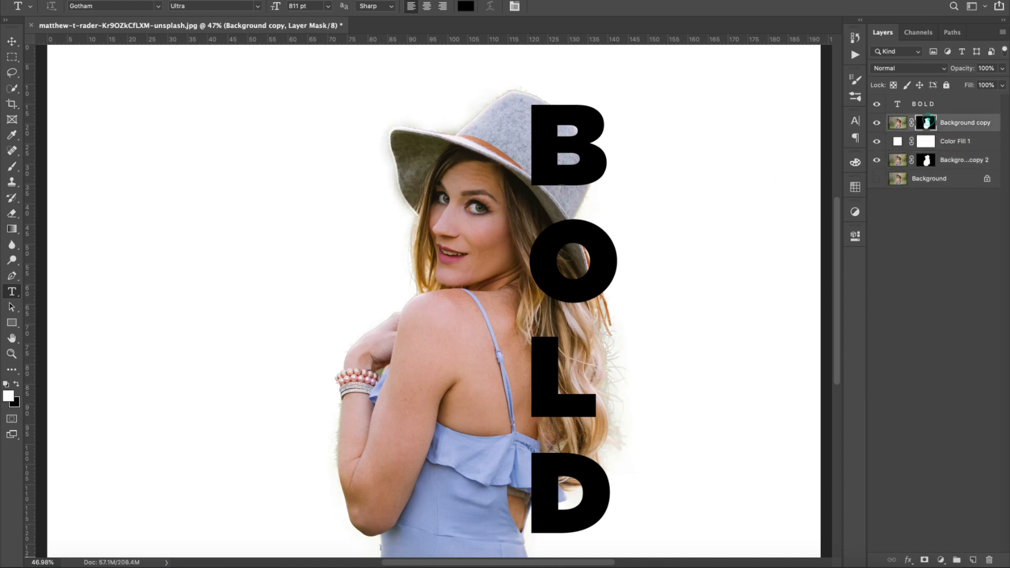
{"action": "key", "text": "x"}
{"action": "left_click", "coordinate": [11, 57]}
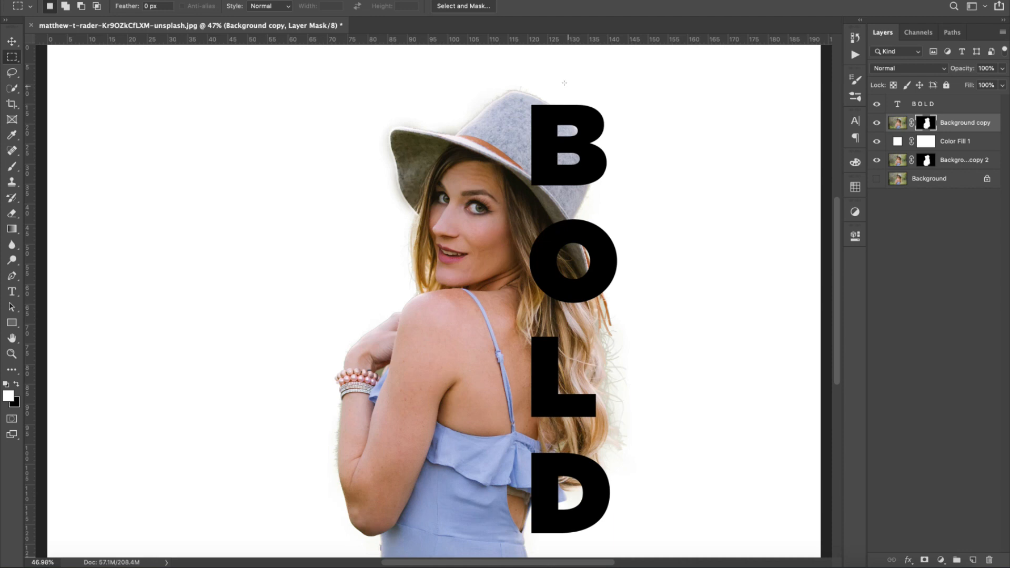
{"action": "left_click_drag", "start_coordinate": [566, 86], "coordinate": [676, 529]}
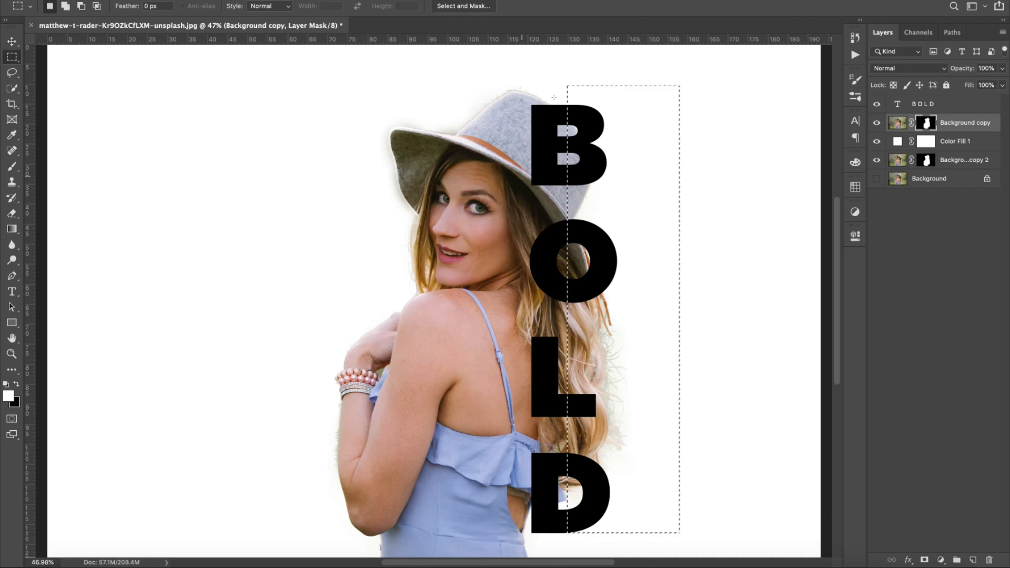
{"action": "left_click_drag", "start_coordinate": [553, 88], "coordinate": [719, 540]}
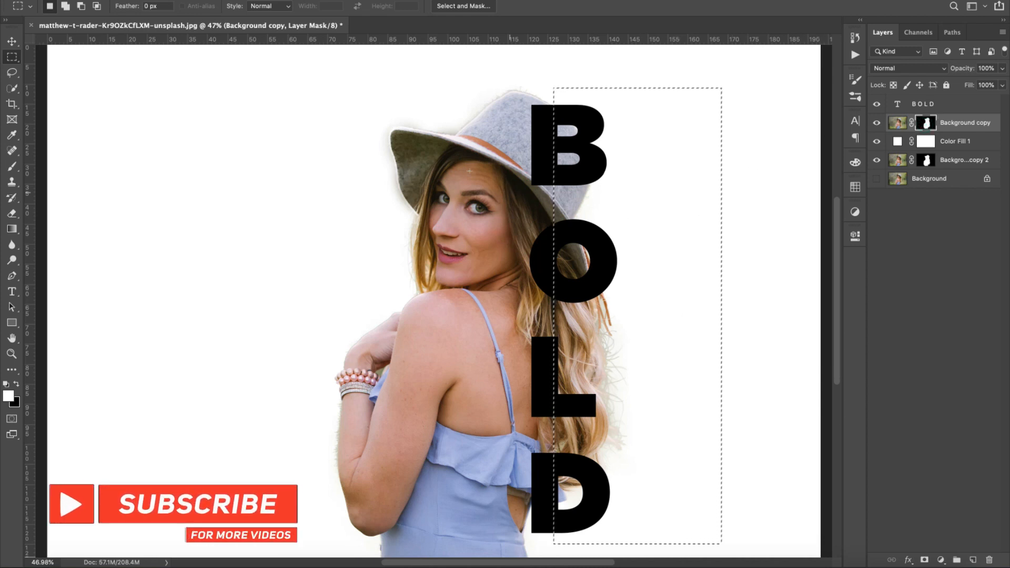
- Paint black on the Background copy mask inside the selection to hide the hat and hair behind the letters, and deselect
{"action": "left_click", "coordinate": [17, 385]}
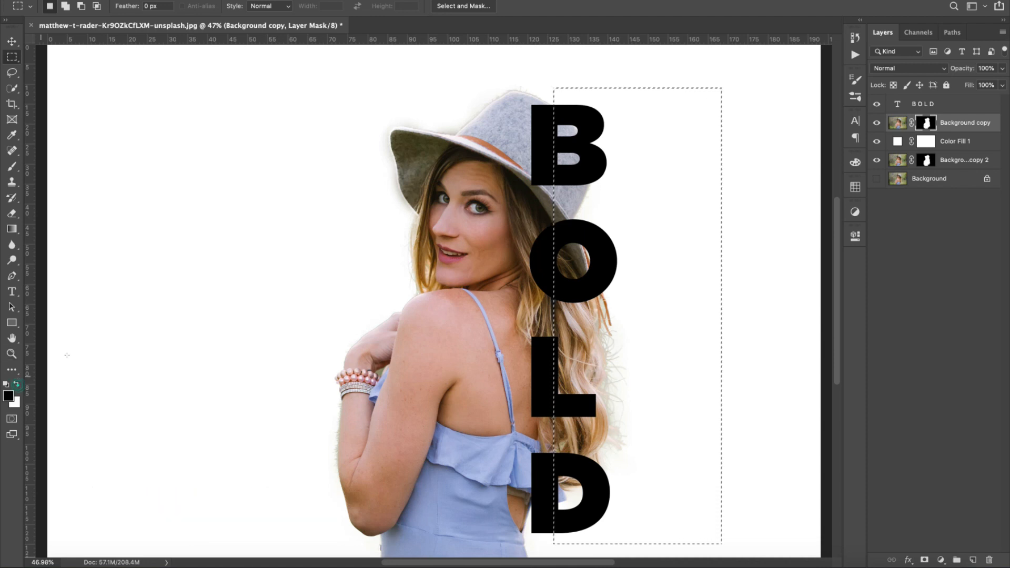
{"action": "left_click", "coordinate": [12, 166]}
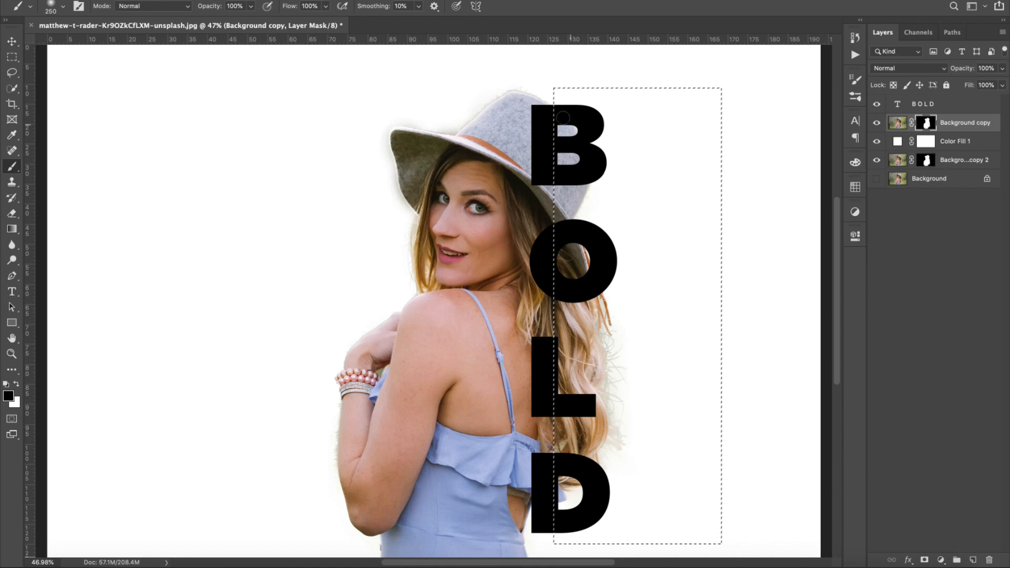
{"action": "mouse_move", "coordinate": [563, 118]}
{"action": "left_mouse_down"}
{"action": "mouse_move", "coordinate": [545, 277]}
{"action": "mouse_move", "coordinate": [562, 181]}
{"action": "mouse_move", "coordinate": [597, 118]}
{"action": "mouse_move", "coordinate": [578, 171]}
{"action": "mouse_move", "coordinate": [555, 128]}
{"action": "mouse_move", "coordinate": [583, 232]}
{"action": "mouse_move", "coordinate": [615, 230]}
{"action": "mouse_move", "coordinate": [623, 257]}
{"action": "mouse_move", "coordinate": [612, 297]}
{"action": "mouse_move", "coordinate": [582, 284]}
{"action": "mouse_move", "coordinate": [577, 268]}
{"action": "mouse_move", "coordinate": [589, 290]}
{"action": "mouse_move", "coordinate": [543, 388]}
{"action": "mouse_move", "coordinate": [569, 381]}
{"action": "mouse_move", "coordinate": [586, 392]}
{"action": "mouse_move", "coordinate": [600, 346]}
{"action": "mouse_move", "coordinate": [614, 397]}
{"action": "mouse_move", "coordinate": [632, 352]}
{"action": "mouse_move", "coordinate": [587, 415]}
{"action": "mouse_move", "coordinate": [570, 369]}
{"action": "mouse_move", "coordinate": [596, 435]}
{"action": "mouse_move", "coordinate": [602, 420]}
{"action": "mouse_move", "coordinate": [580, 442]}
{"action": "left_mouse_up"}
{"action": "mouse_move", "coordinate": [625, 416]}
{"action": "left_mouse_down"}
{"action": "mouse_move", "coordinate": [550, 369]}
{"action": "mouse_move", "coordinate": [565, 402]}
{"action": "mouse_move", "coordinate": [560, 528]}
{"action": "mouse_move", "coordinate": [587, 456]}
{"action": "mouse_move", "coordinate": [567, 308]}
{"action": "left_mouse_up"}
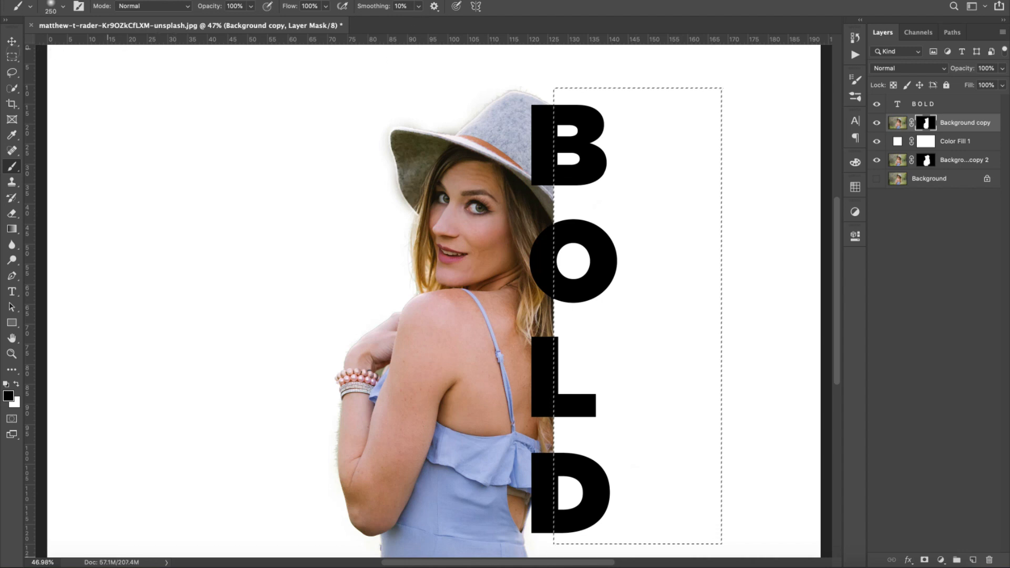
{"action": "left_click", "coordinate": [12, 42]}
{"action": "left_click", "coordinate": [260, 0]}
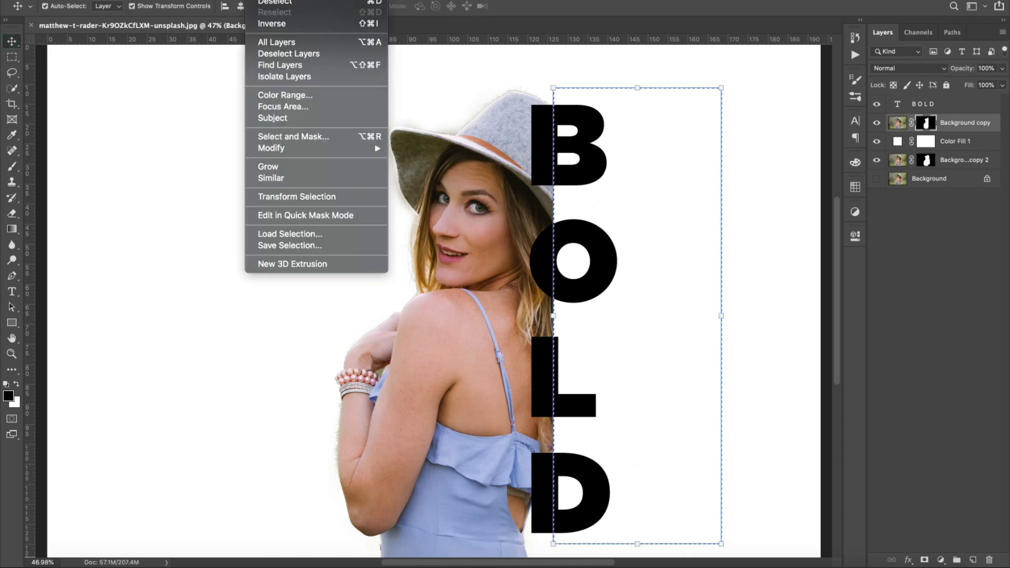
{"action": "left_click", "coordinate": [298, 2]}
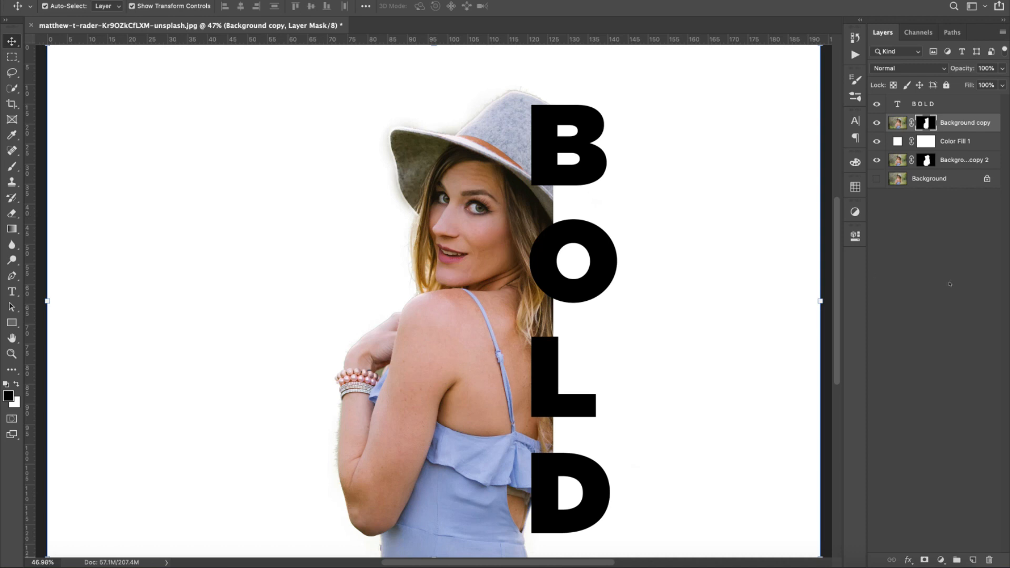
- Load the BOLD letter shapes as a selection with the Background copy mask active, and turn off the transform controls
{"action": "left_click", "coordinate": [949, 141]}
{"action": "left_click", "coordinate": [962, 123]}
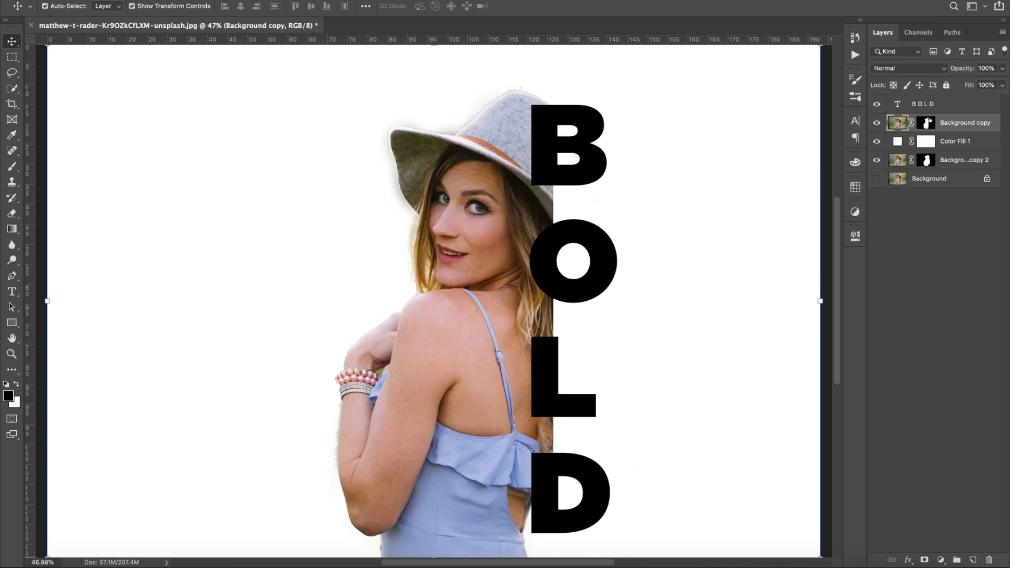
{"action": "left_click", "coordinate": [927, 123]}
{"action": "left_click", "coordinate": [898, 103], "text": "ctrl"}
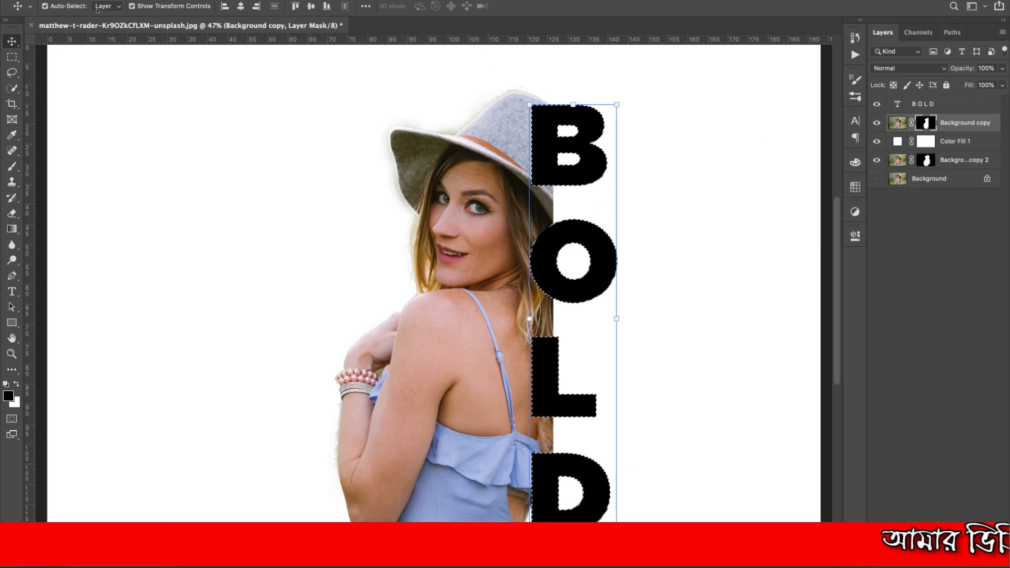
{"action": "left_click", "coordinate": [132, 5]}
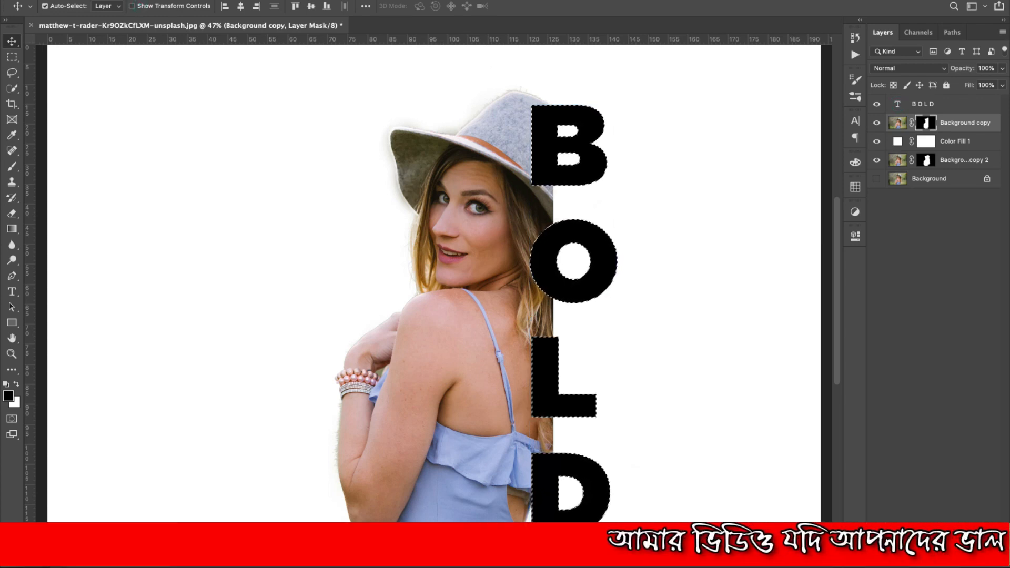
- Expand the letter selection by 23 pixels and fill it with black on the Background copy mask, ending with nothing selected
{"action": "left_click", "coordinate": [256, 1]}
{"action": "mouse_move", "coordinate": [353, 149]}
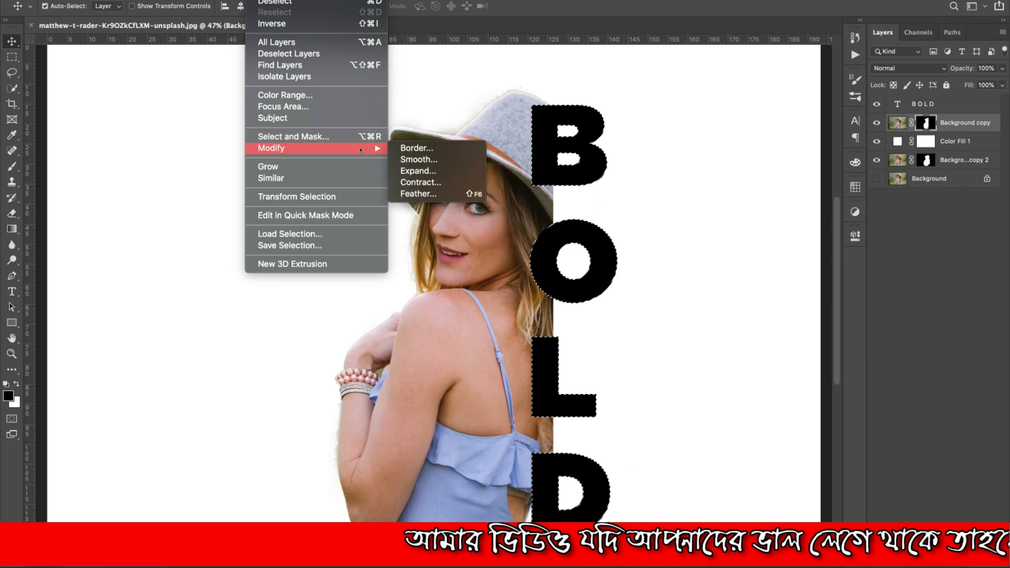
{"action": "left_click", "coordinate": [448, 174]}
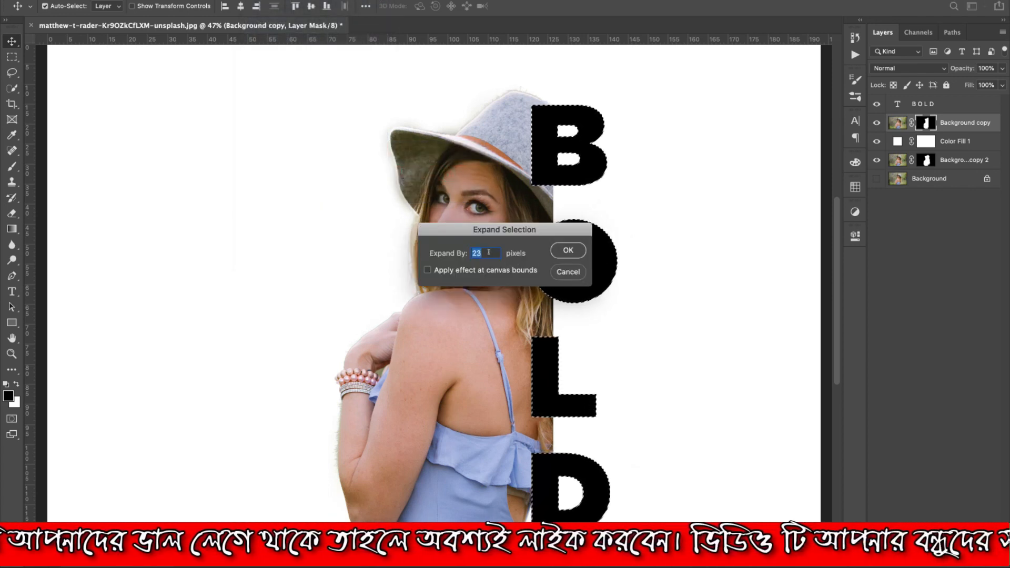
{"action": "left_click", "coordinate": [574, 251]}
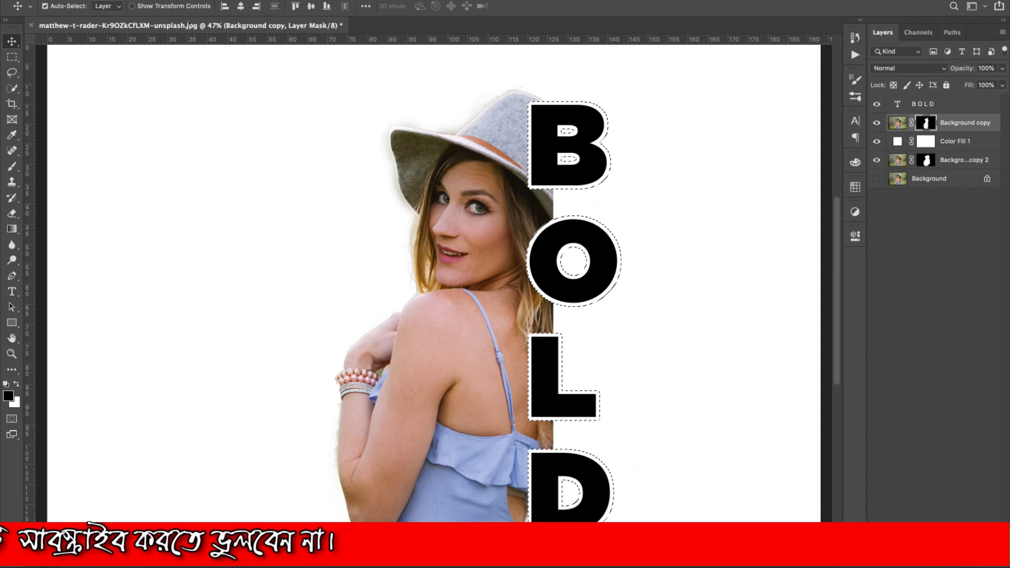
{"action": "left_click", "coordinate": [260, 0]}
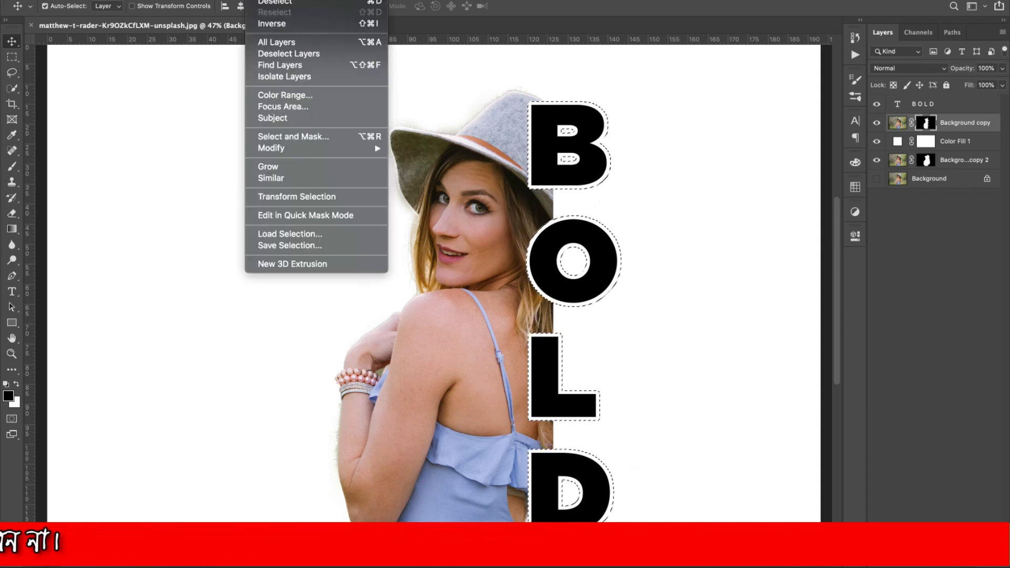
{"action": "left_click", "coordinate": [293, 3]}
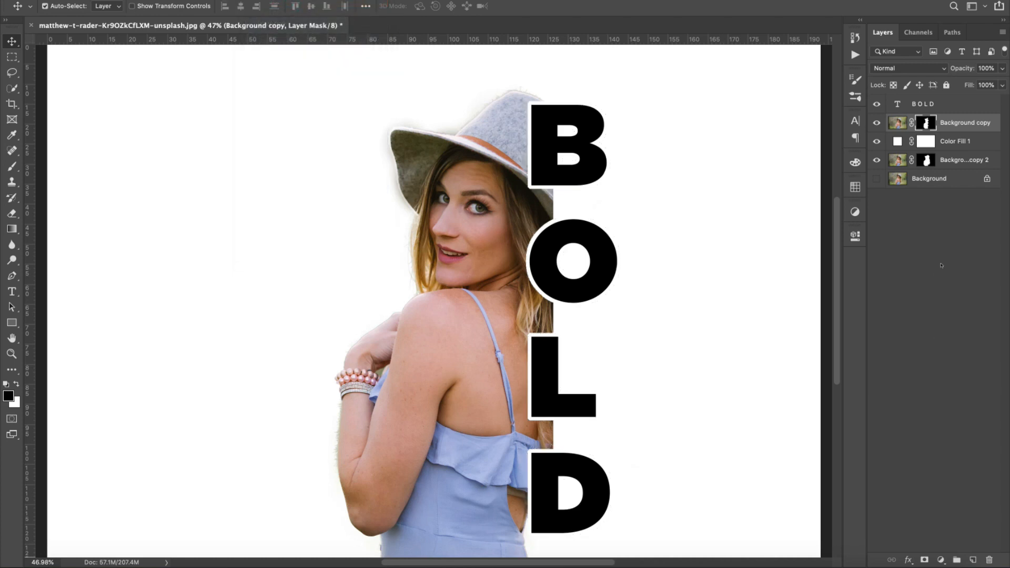
- Move the Background copy 2 layer above the BOLD text layer
{"action": "left_click", "coordinate": [955, 160]}
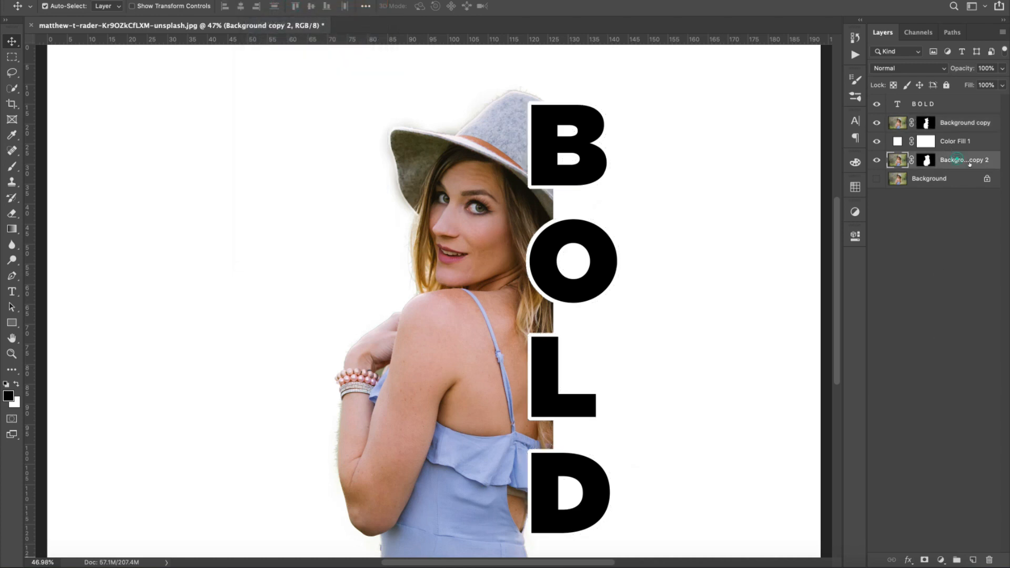
{"action": "left_click_drag", "start_coordinate": [955, 160], "coordinate": [952, 99]}
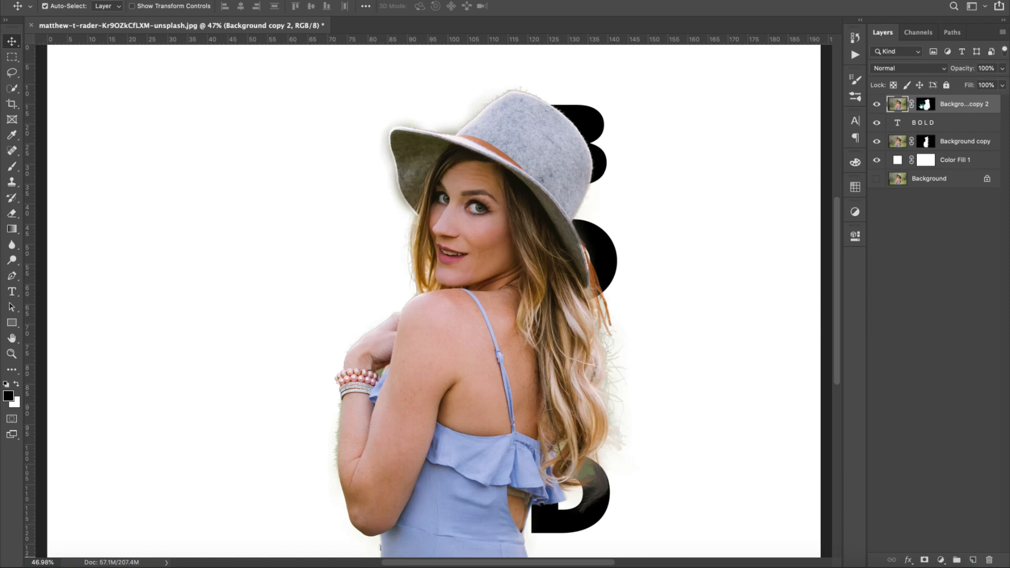
- Delete the layer mask from Background copy 2 and clip the layer to the BOLD text
{"action": "right_click", "coordinate": [926, 104]}
{"action": "left_click", "coordinate": [889, 127]}
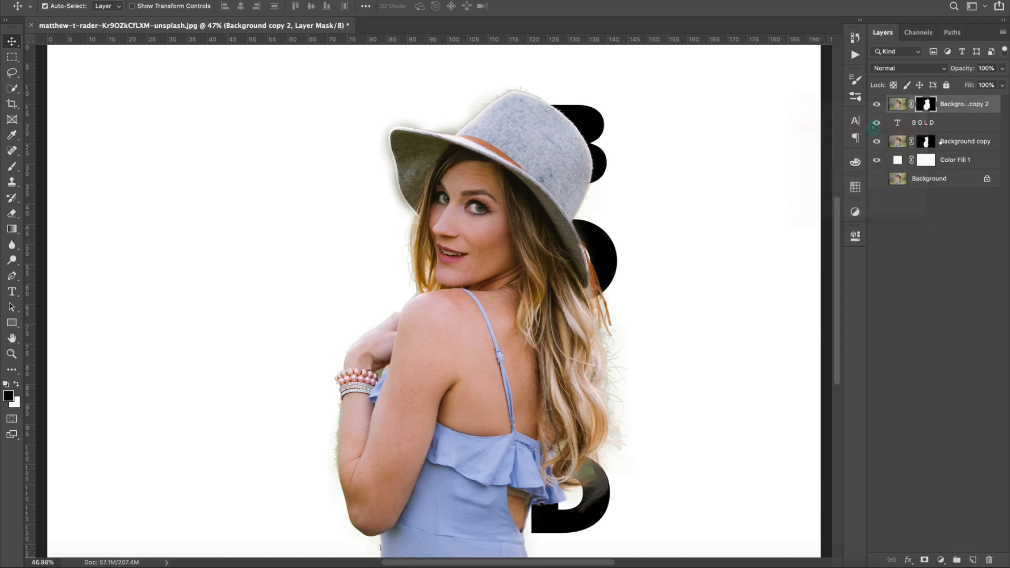
{"action": "right_click", "coordinate": [923, 104]}
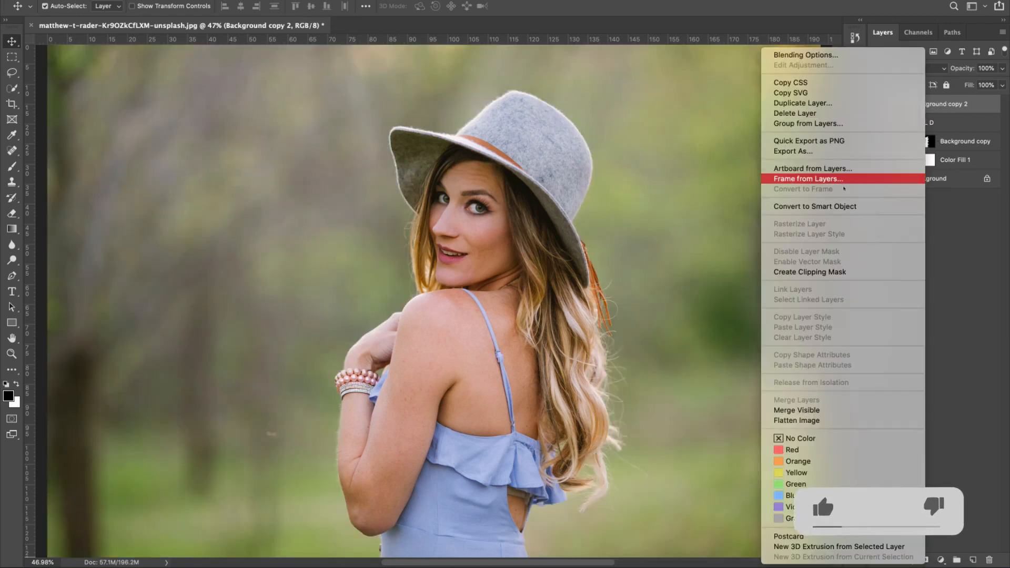
{"action": "left_click", "coordinate": [801, 273]}
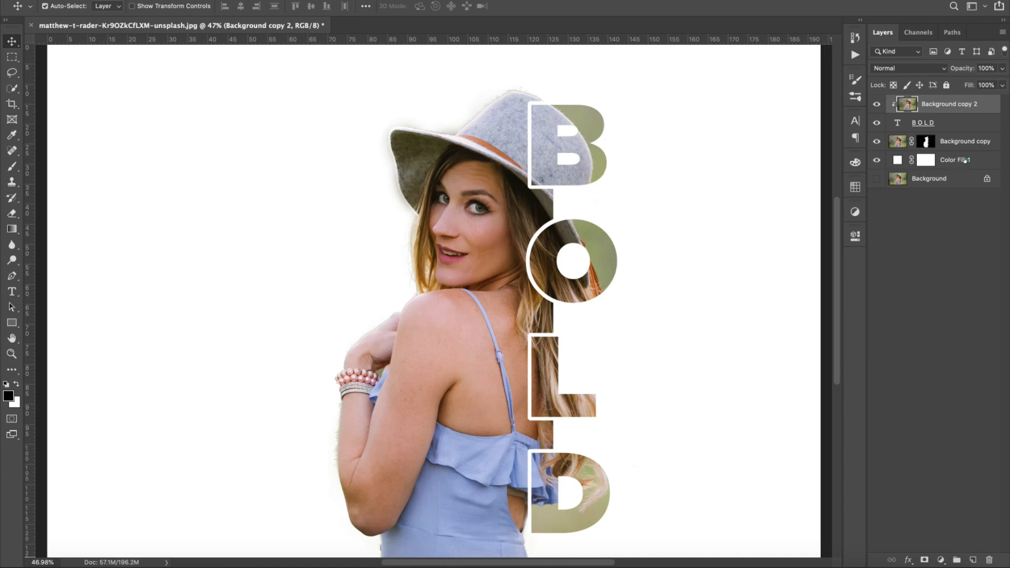
{"action": "left_click", "coordinate": [965, 161]}
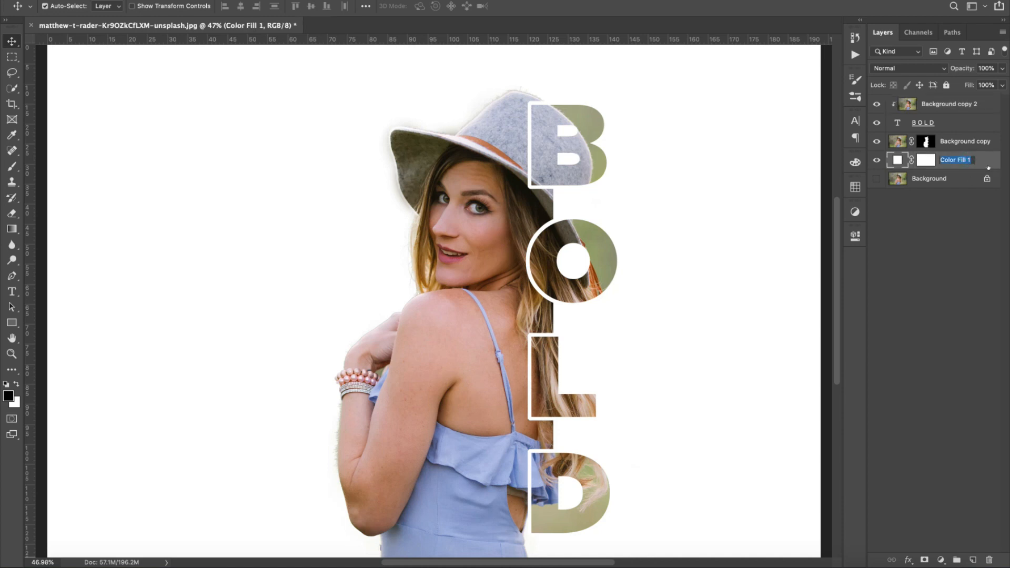
{"action": "double_click", "coordinate": [989, 160]}
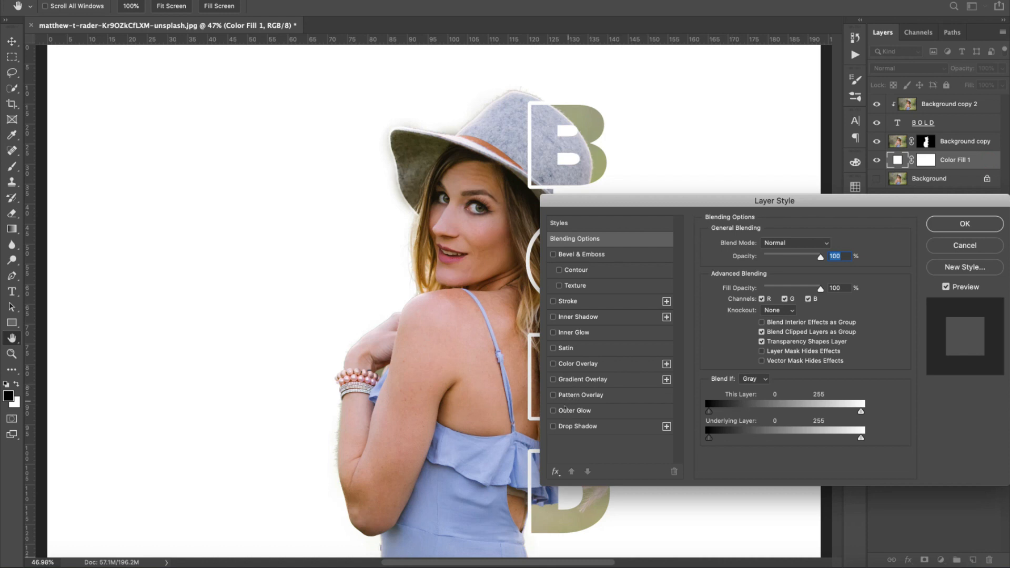
{"action": "left_click", "coordinate": [571, 379]}
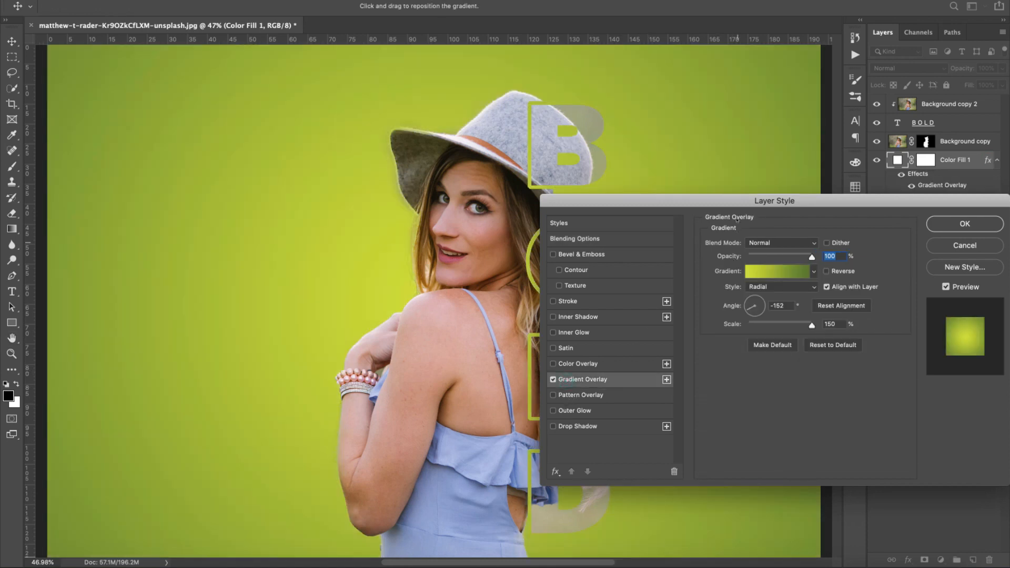
{"action": "left_click_drag", "start_coordinate": [744, 201], "coordinate": [835, 195]}
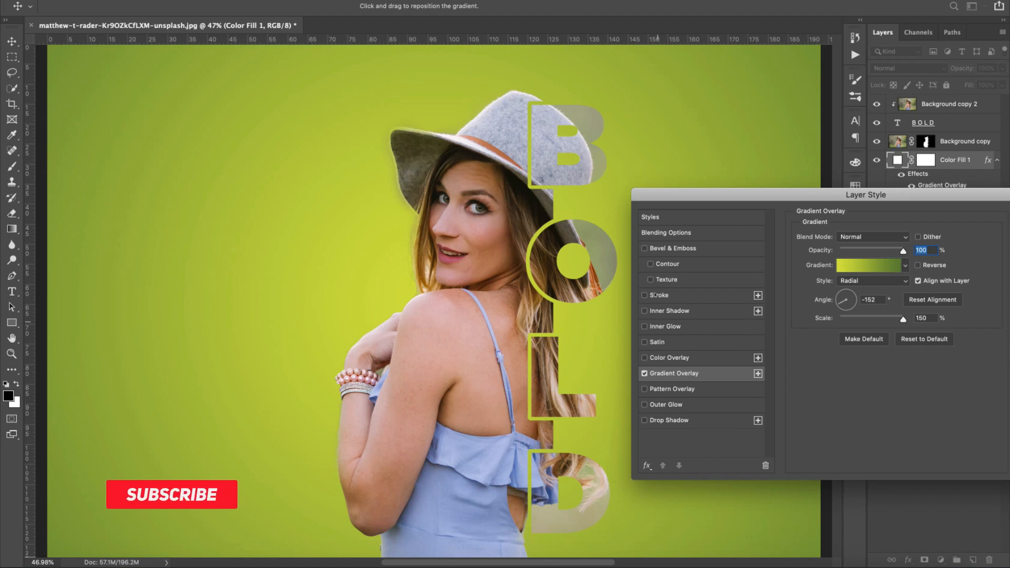
{"action": "left_click", "coordinate": [658, 296]}
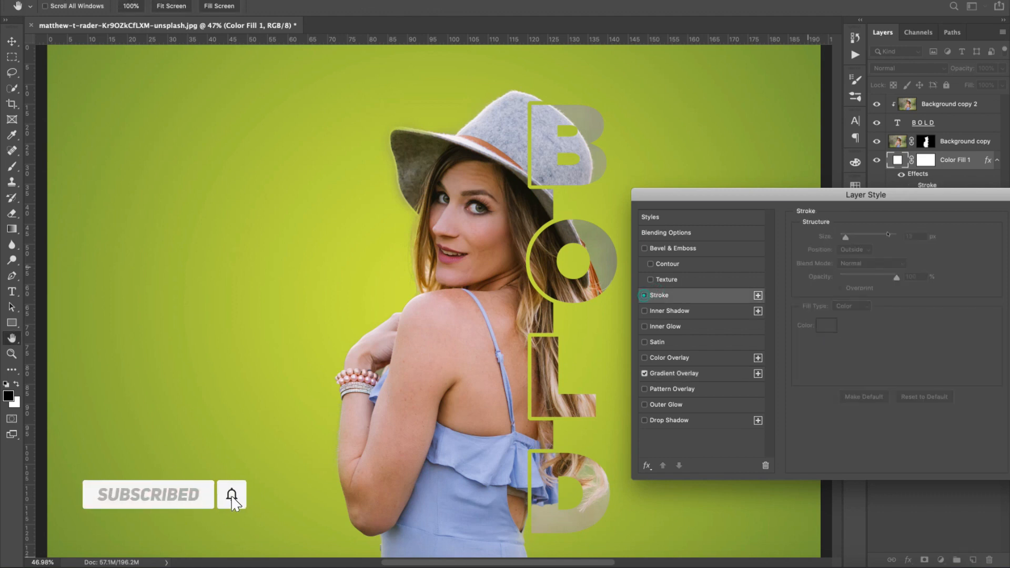
{"action": "left_click_drag", "start_coordinate": [911, 196], "coordinate": [700, 118]}
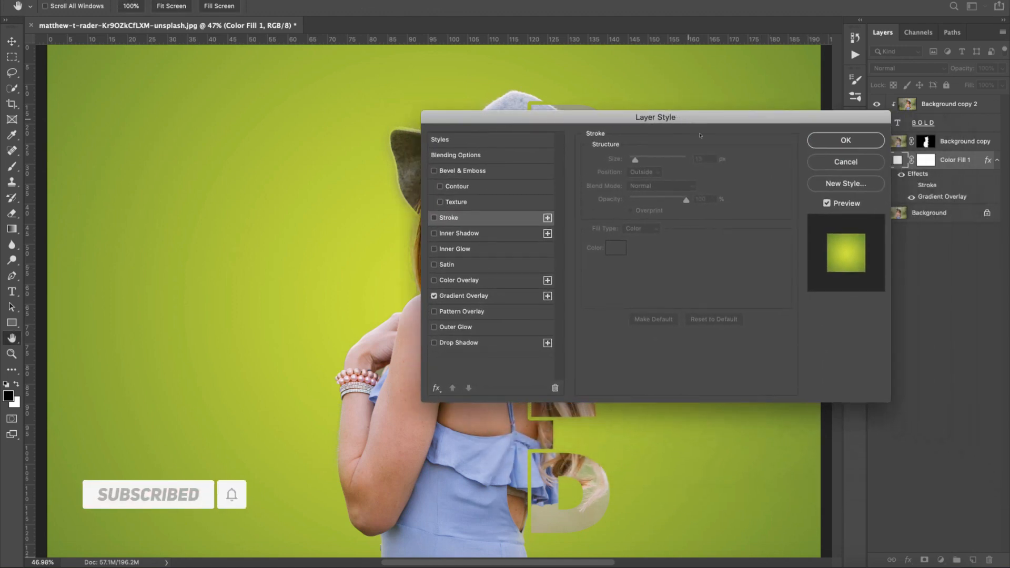
{"action": "left_click", "coordinate": [863, 161]}
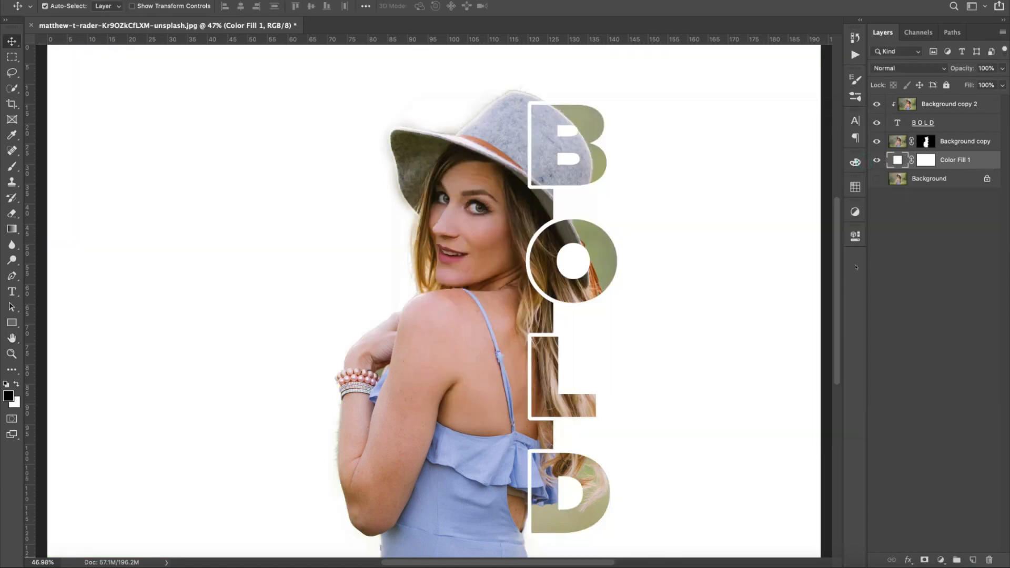